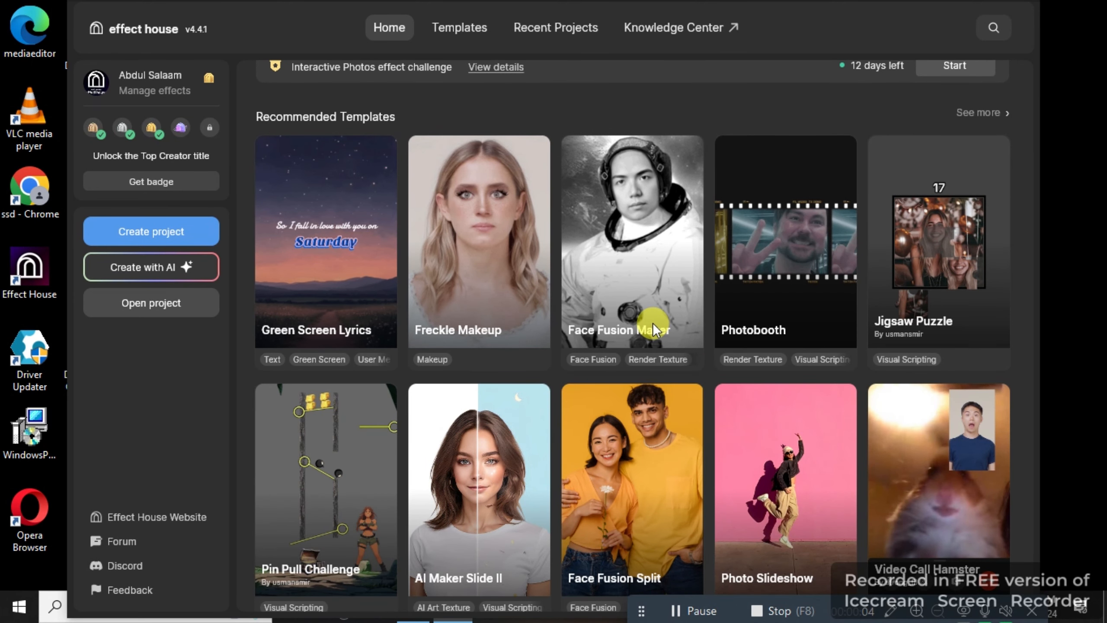
Step: Browse the recommended effect templates on the home page
scroll(653, 323, down, 1)
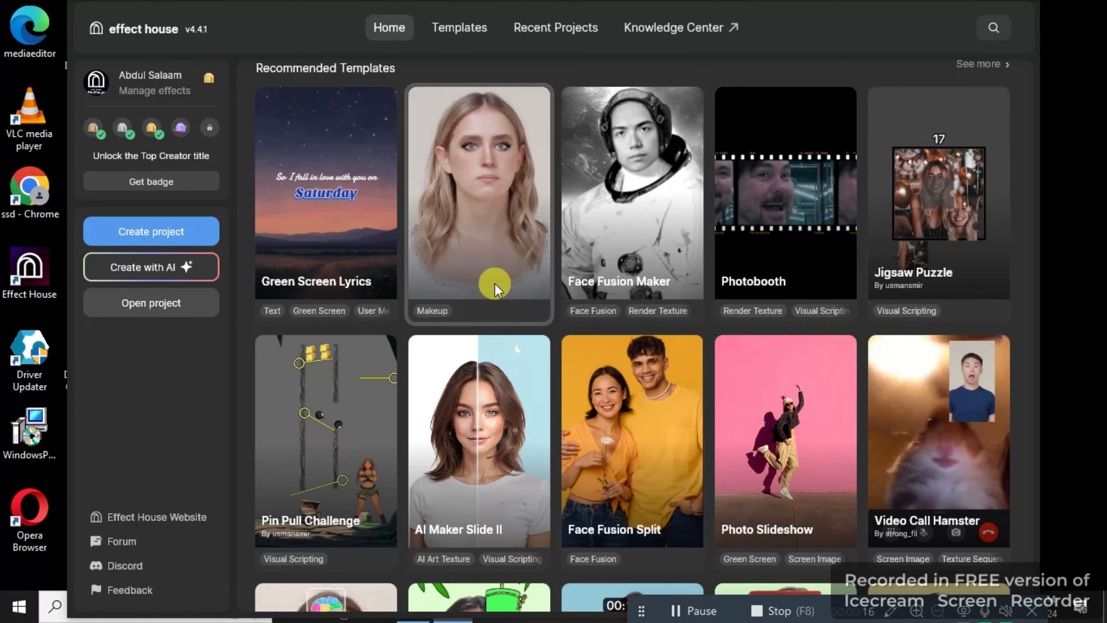
scroll(495, 283, up, 3)
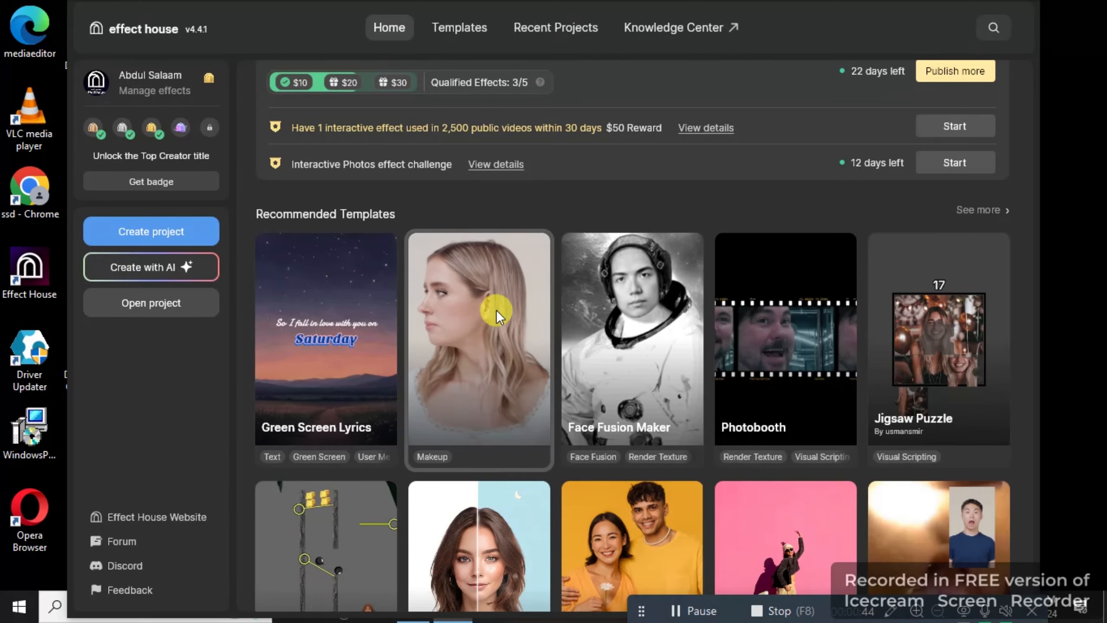
scroll(497, 310, down, 1)
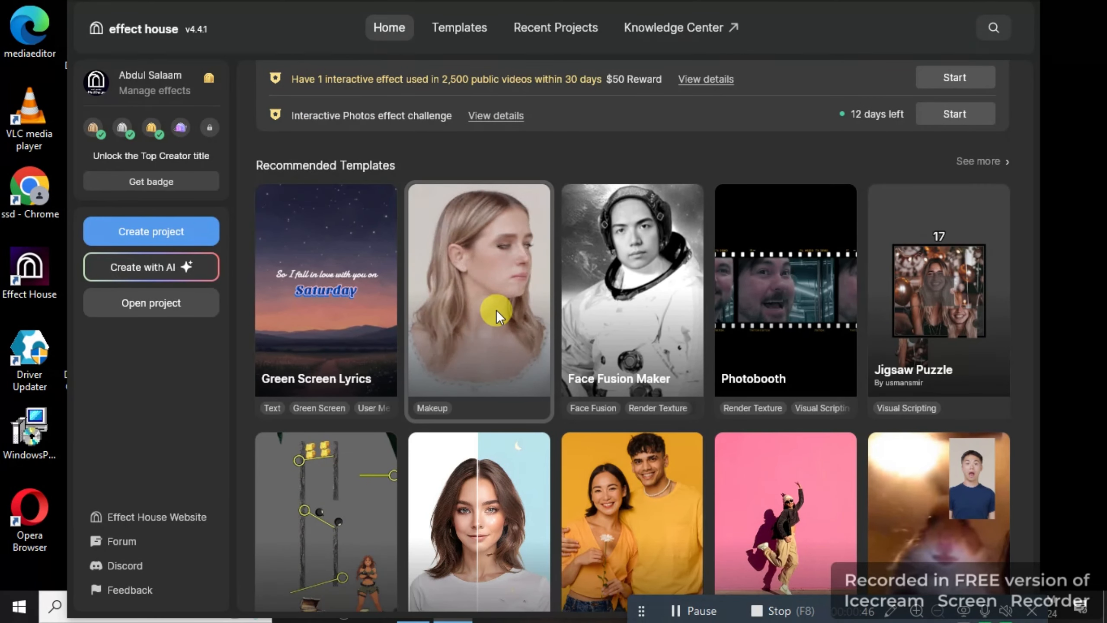
scroll(497, 310, up, 1)
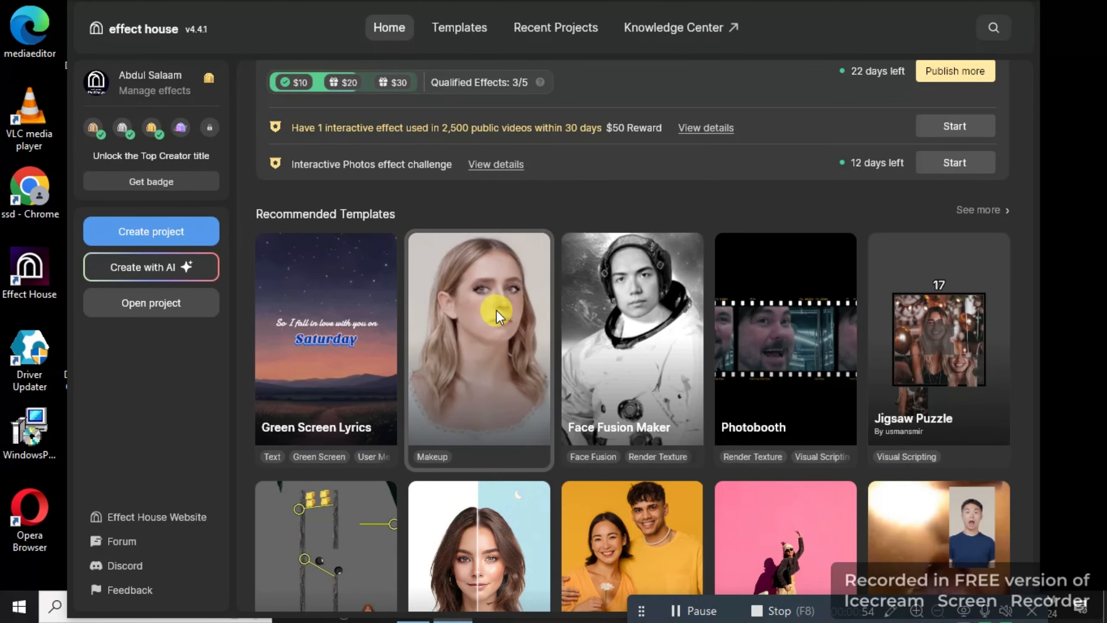
scroll(580, 329, down, 1)
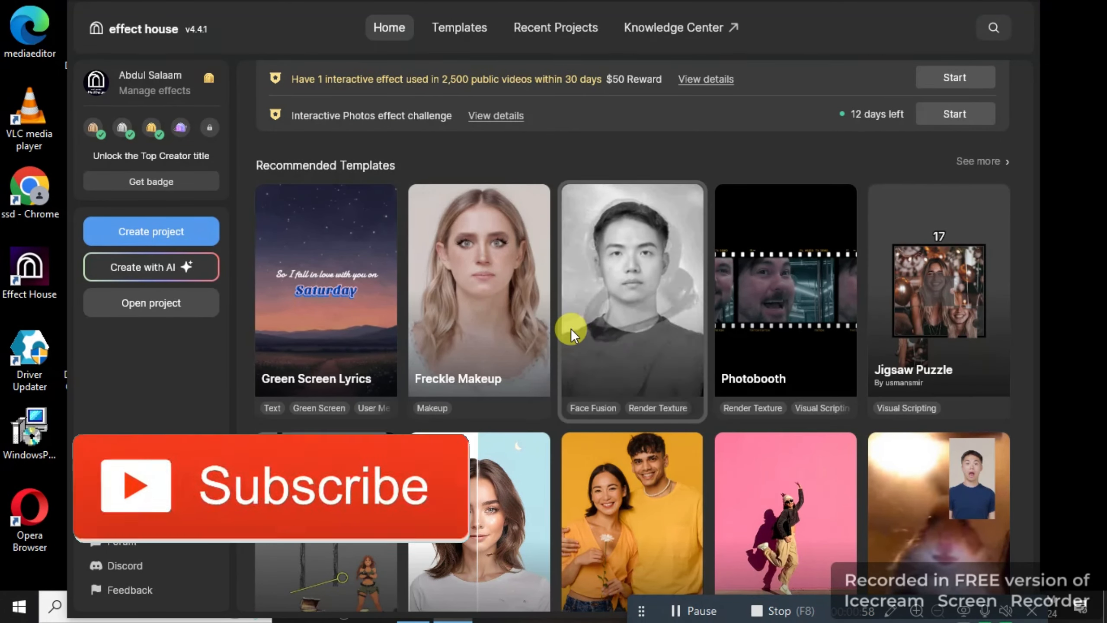
scroll(480, 284, down, 1)
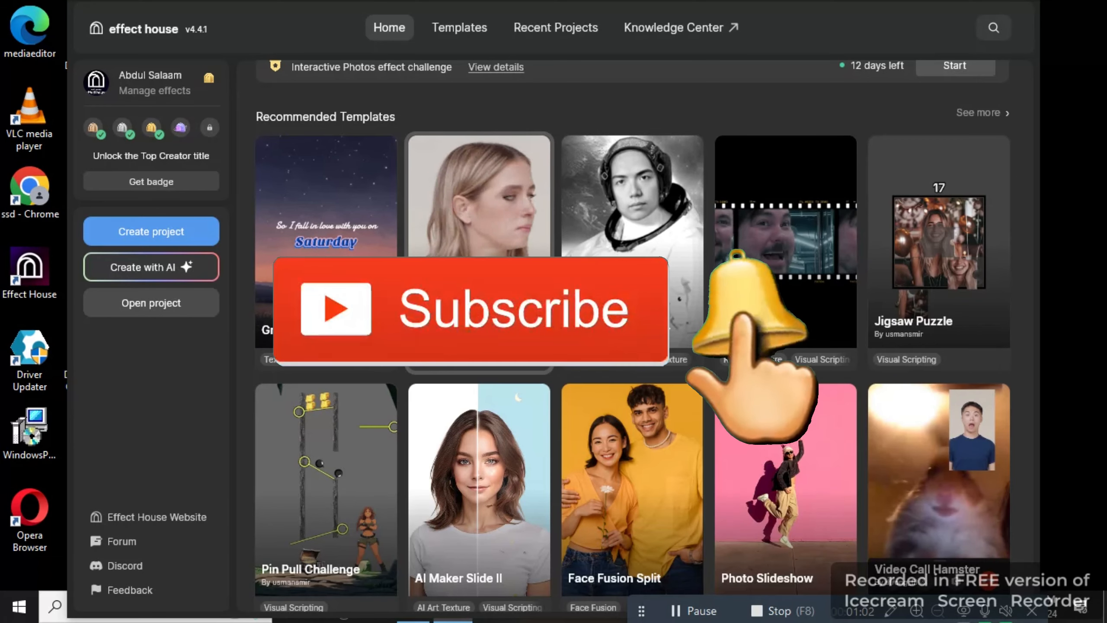
scroll(632, 327, up, 2)
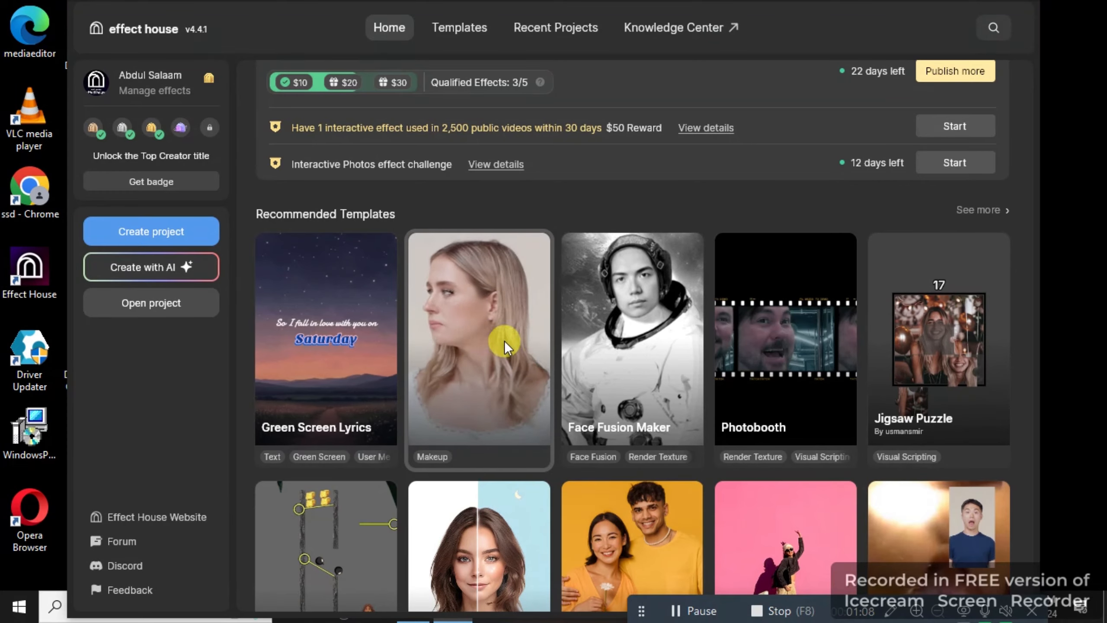
scroll(505, 341, down, 1)
scroll(505, 342, down, 3)
scroll(505, 342, down, 10)
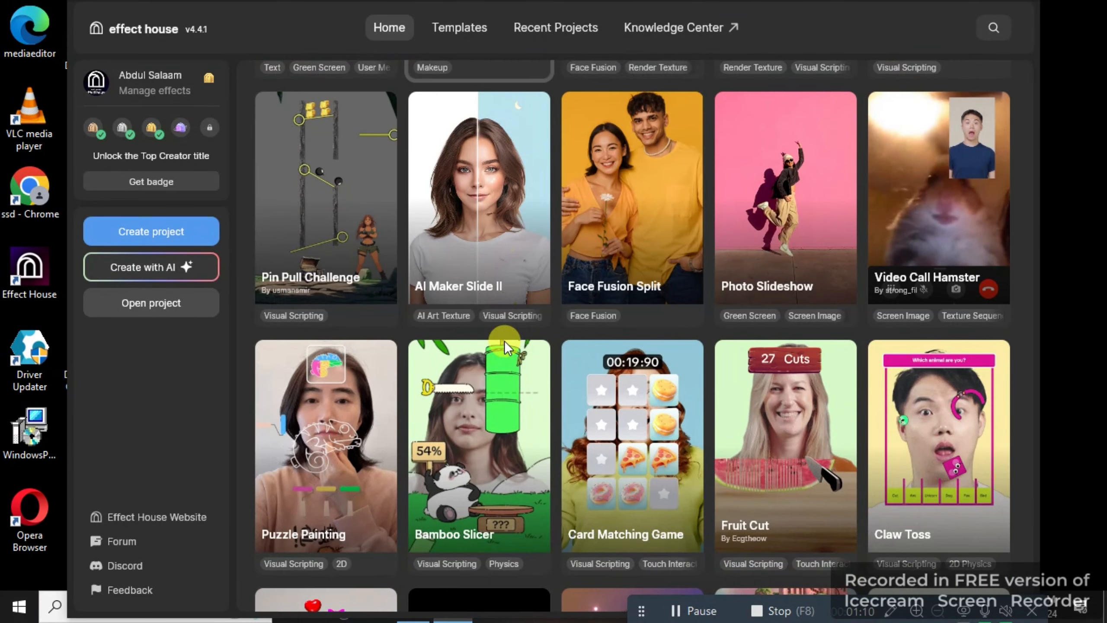
scroll(504, 341, down, 9)
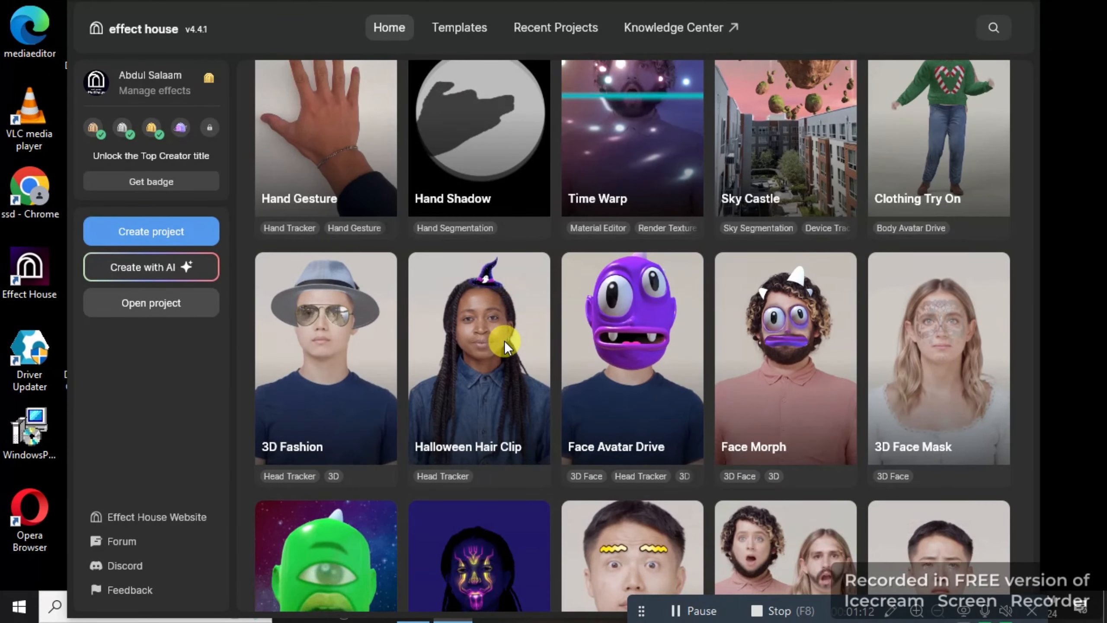
scroll(504, 341, down, 10)
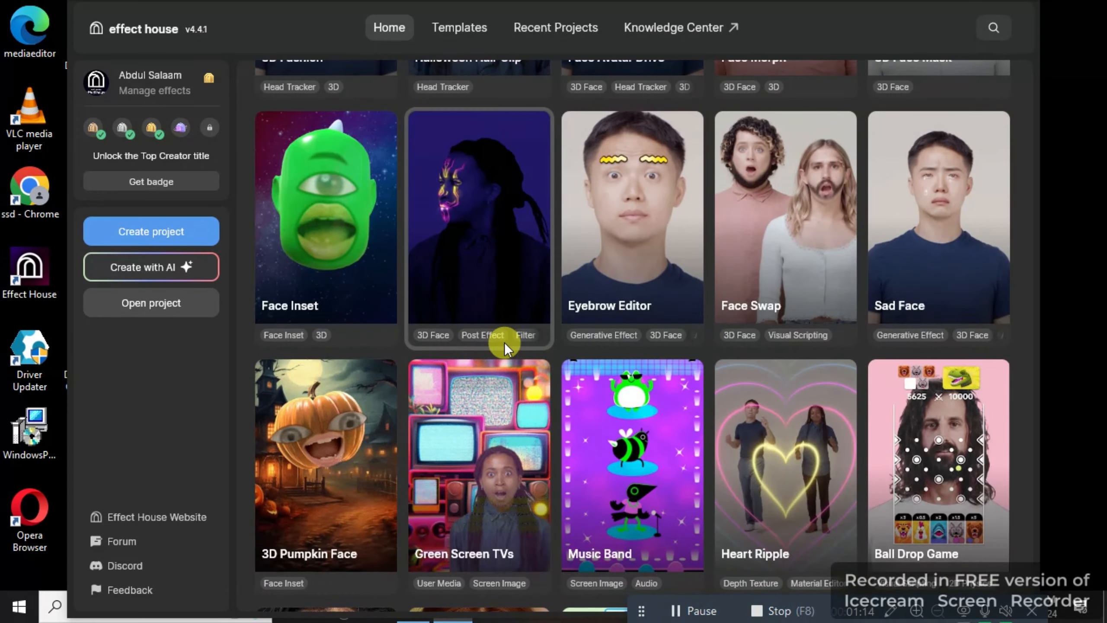
scroll(504, 343, down, 1)
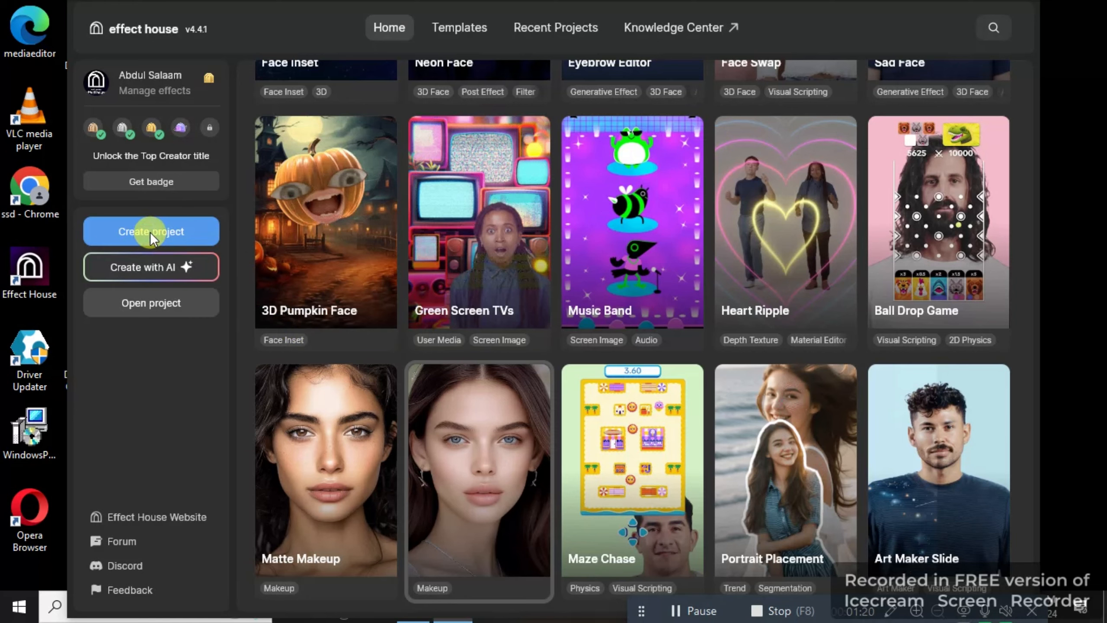
Step: Create a new project and add a Vignette post effect to it
click(168, 232)
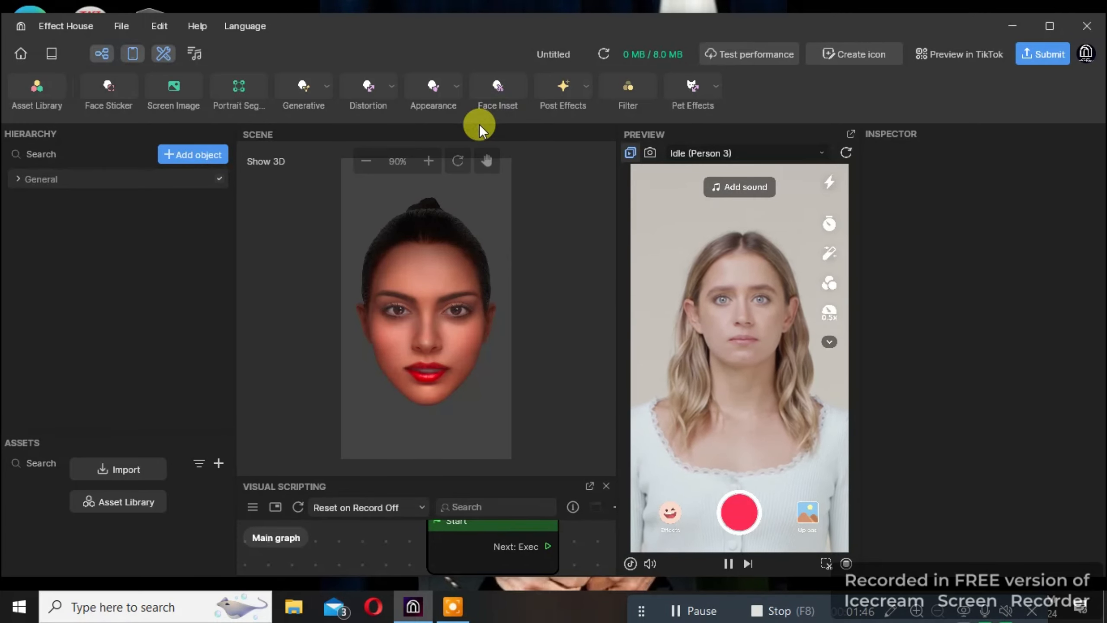
click(567, 87)
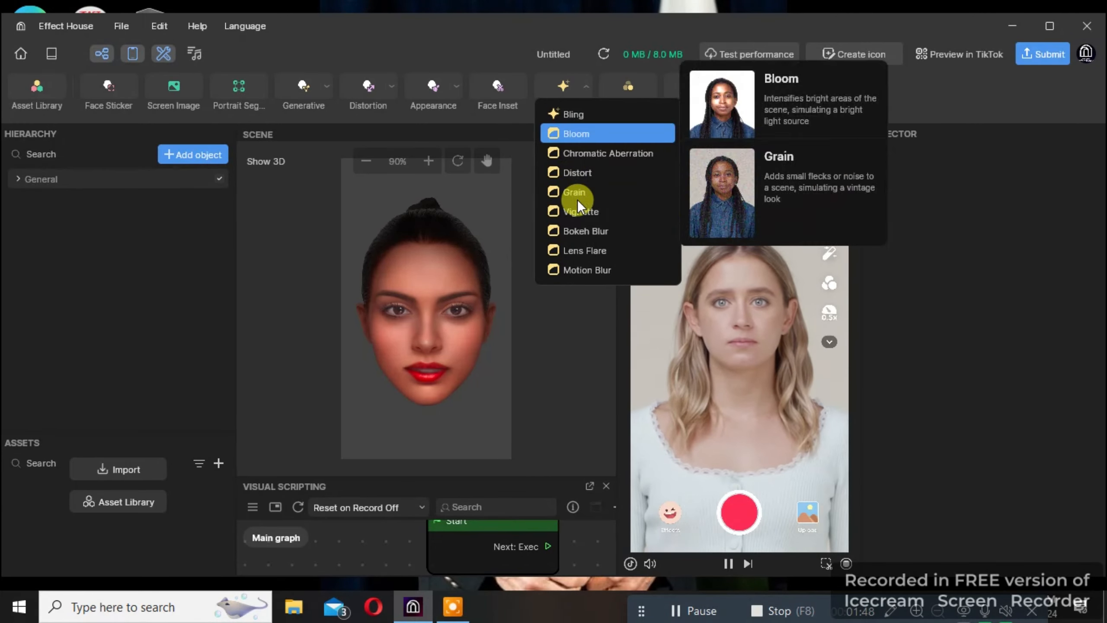
click(580, 211)
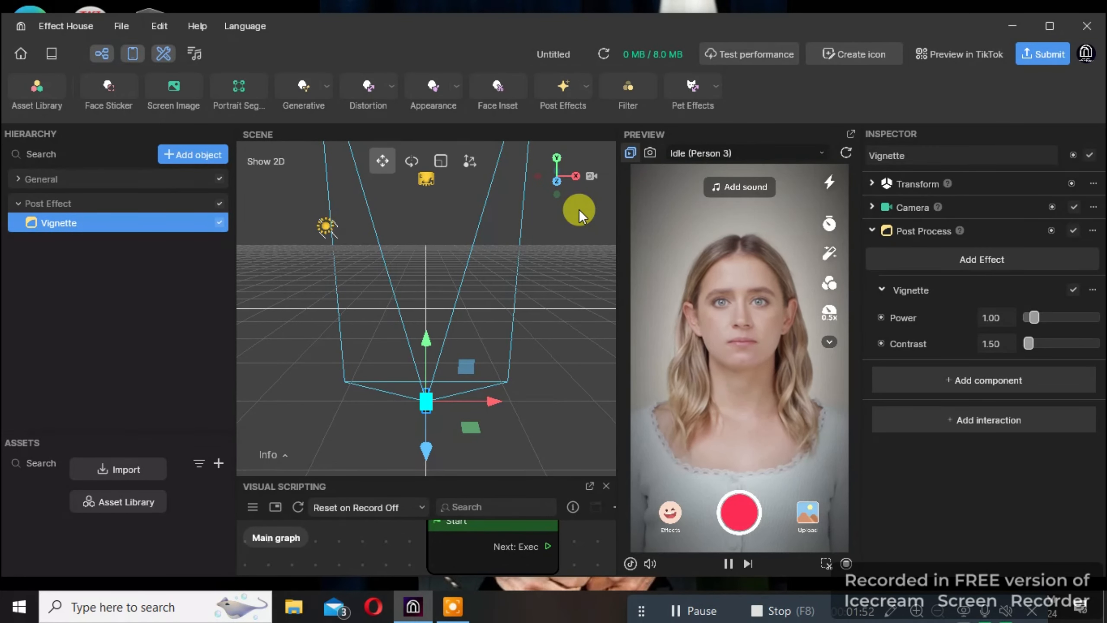
Step: Add a Filter object to the scene and set its LUT texture intensity to 0.40
mouse_move(630, 92)
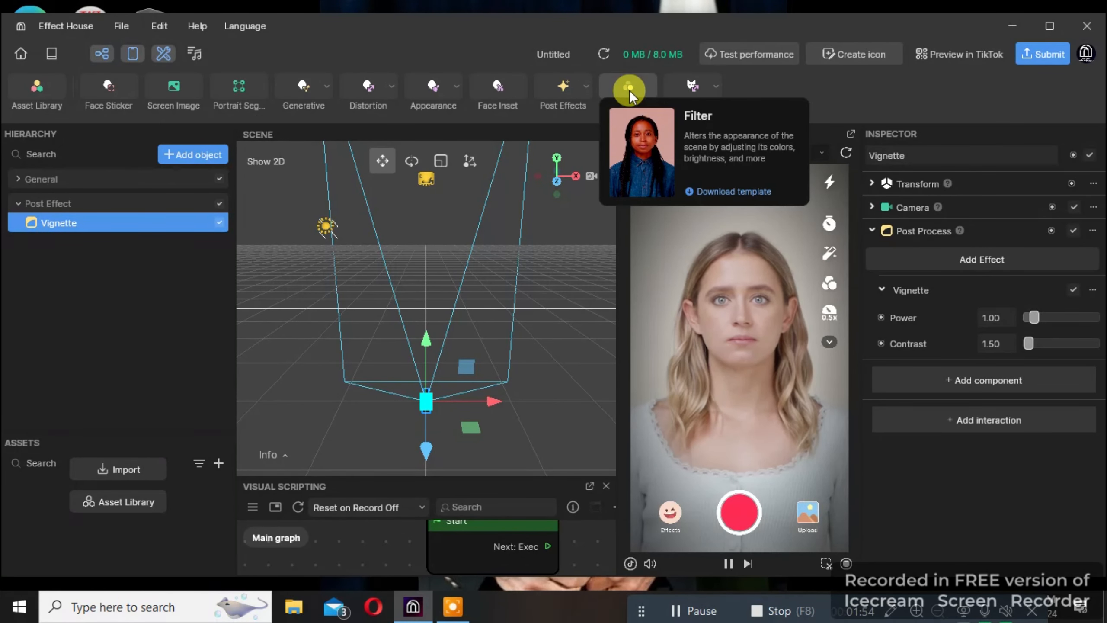
click(630, 90)
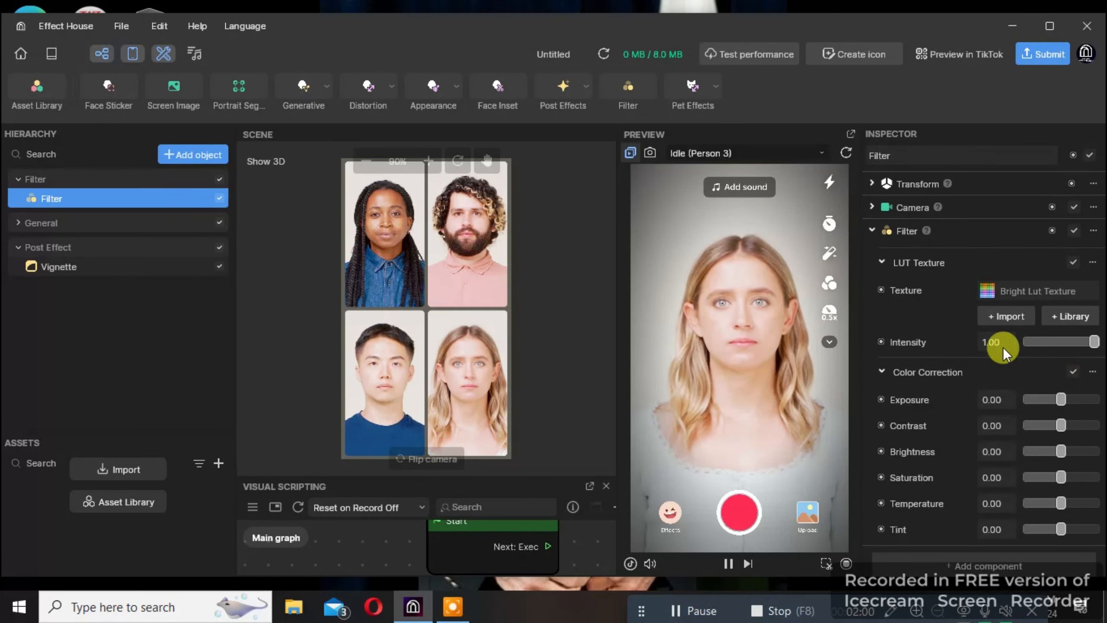
click(1056, 340)
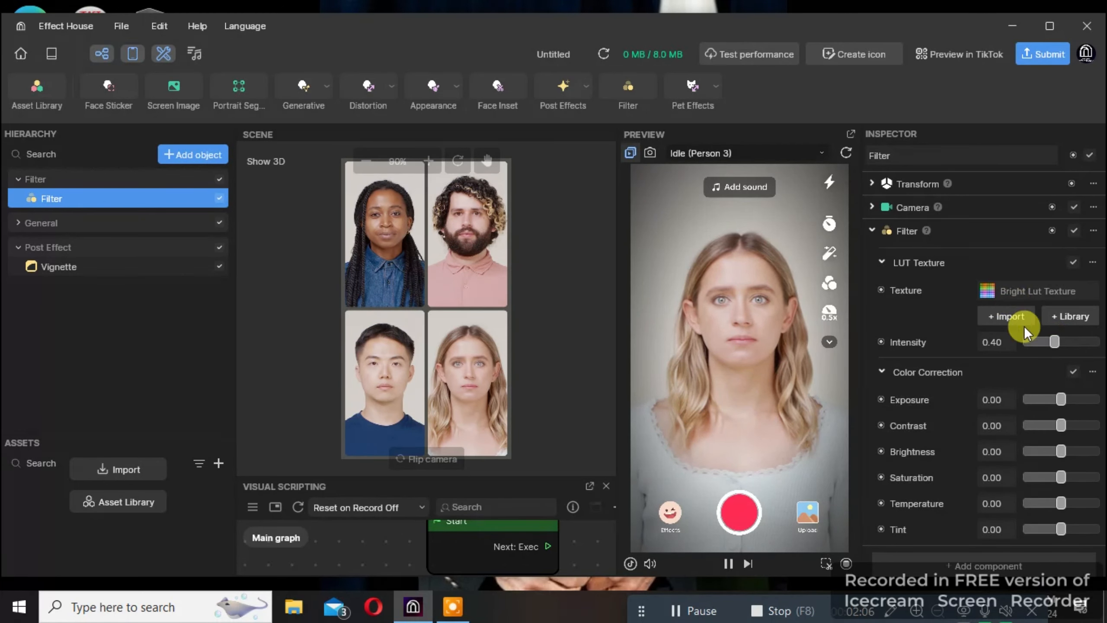
Step: Set the filter's color correction to exposure -0.20, contrast 0.40, temperature 0.20 and tint 0.10
click(1053, 398)
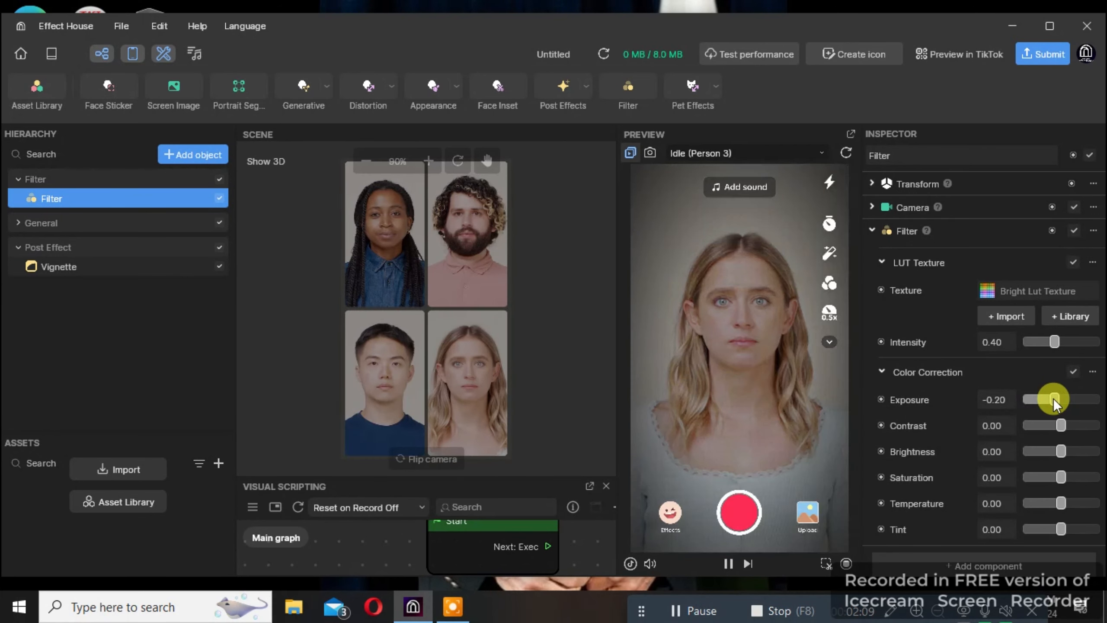
click(1077, 422)
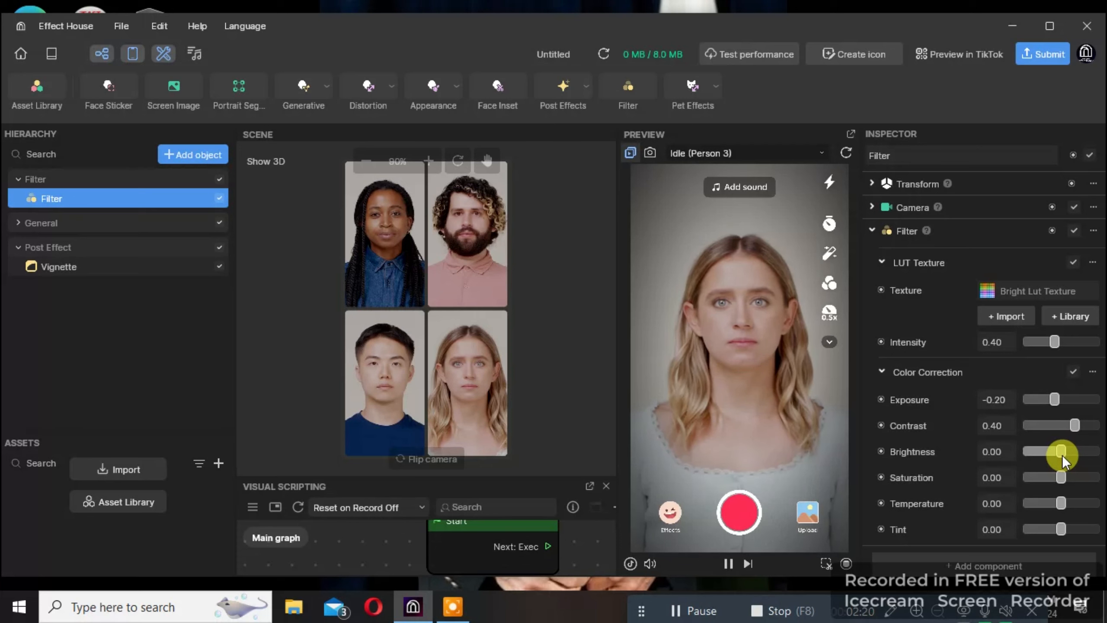
click(1069, 504)
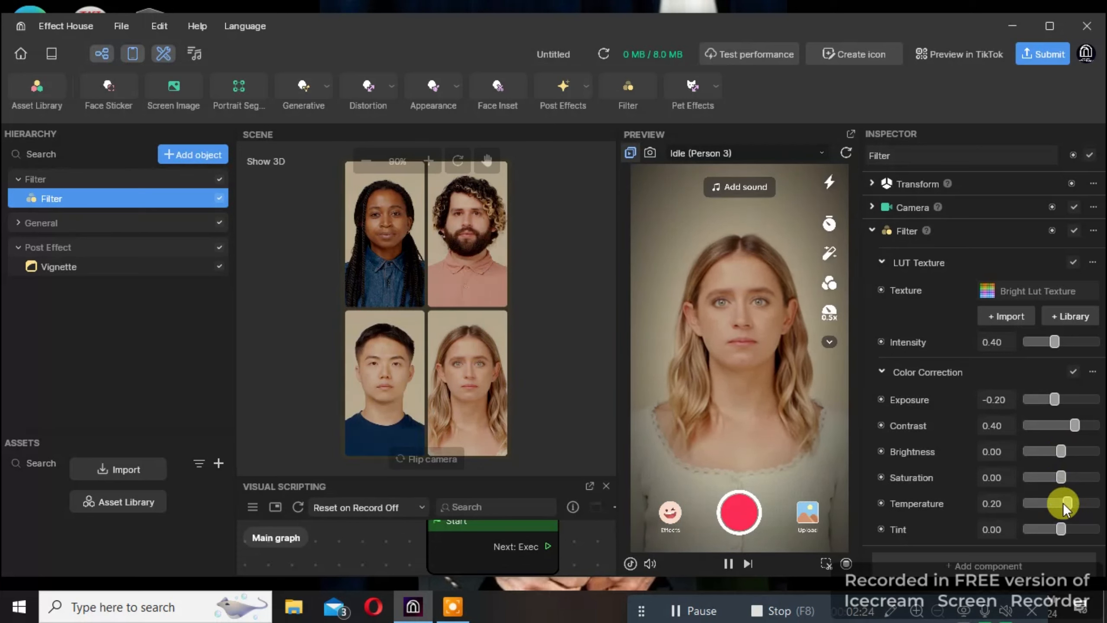
click(1068, 527)
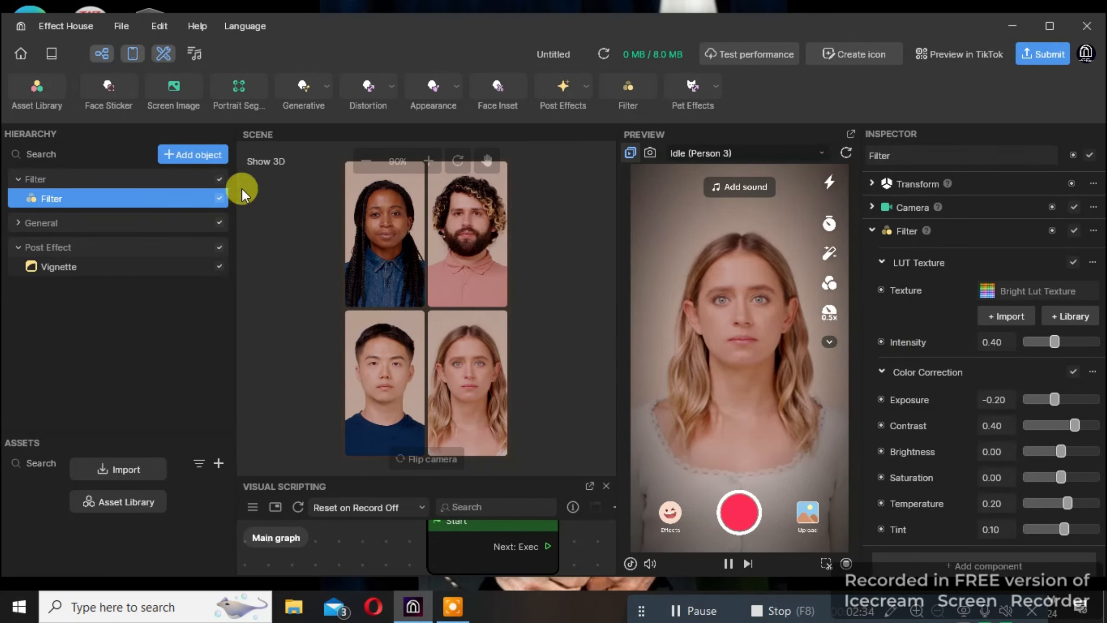
Step: Add the Swagger makeup asset from the Asset Library's Makeup category to the project
click(39, 92)
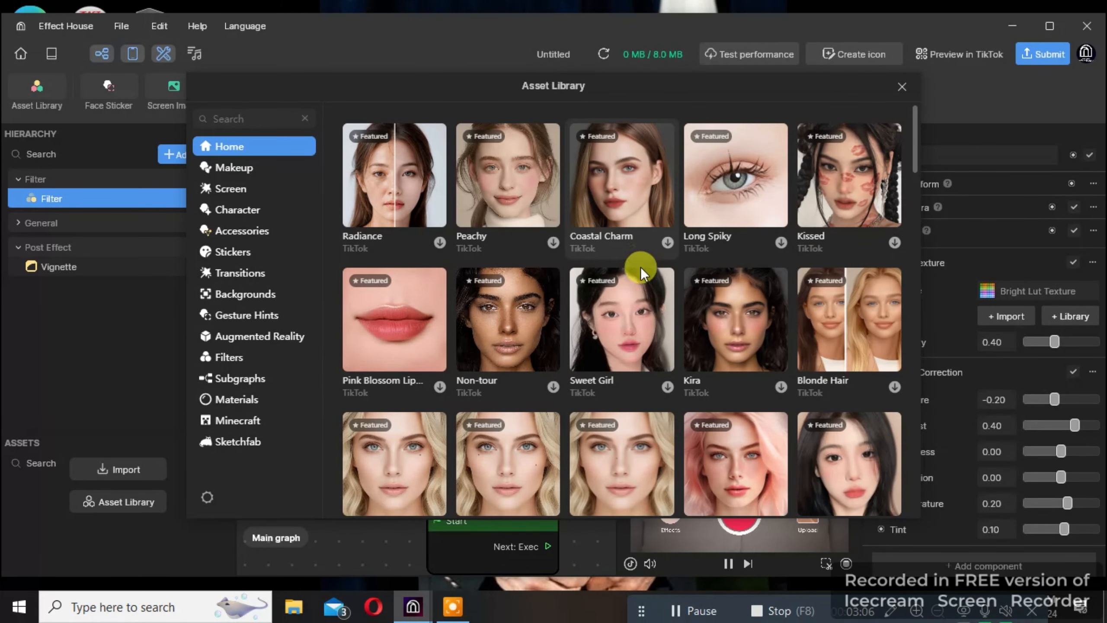
scroll(642, 281, down, 5)
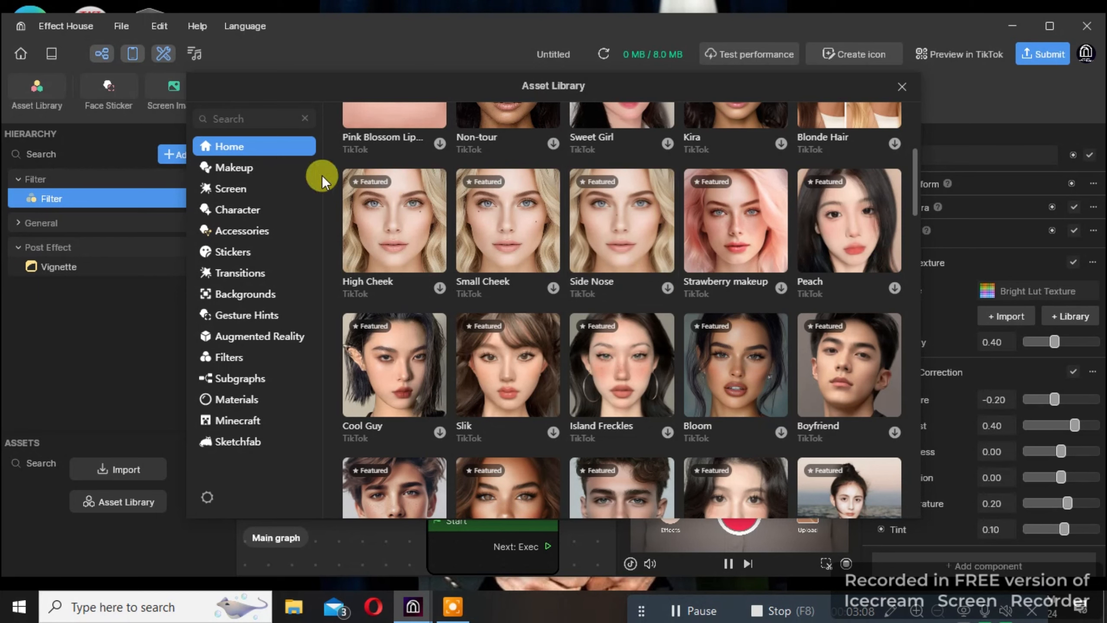
click(251, 171)
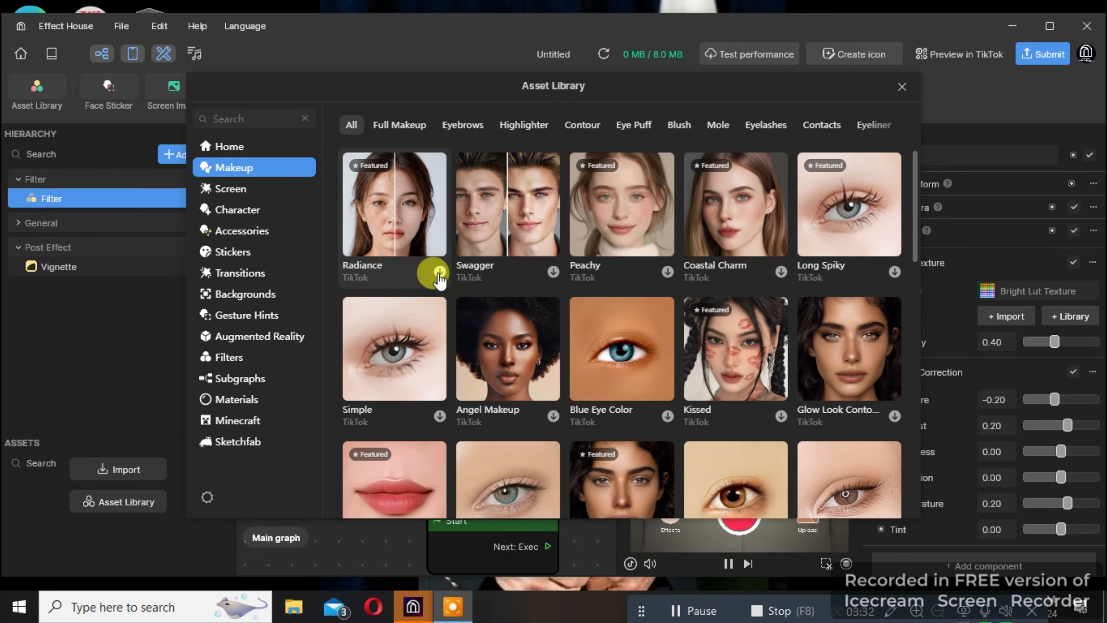
click(552, 273)
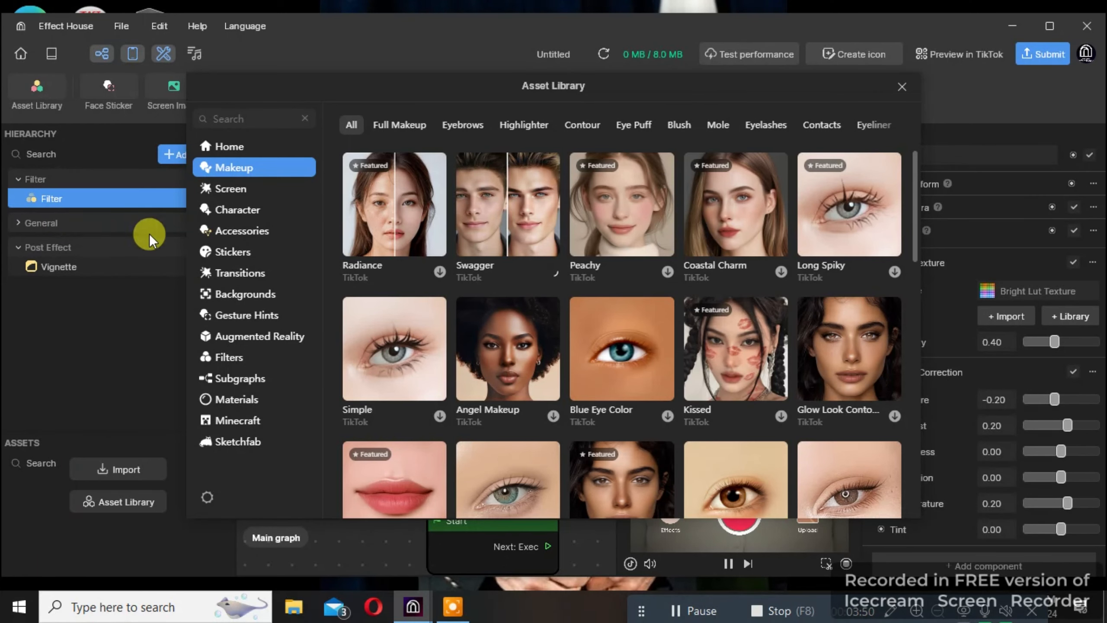
click(166, 399)
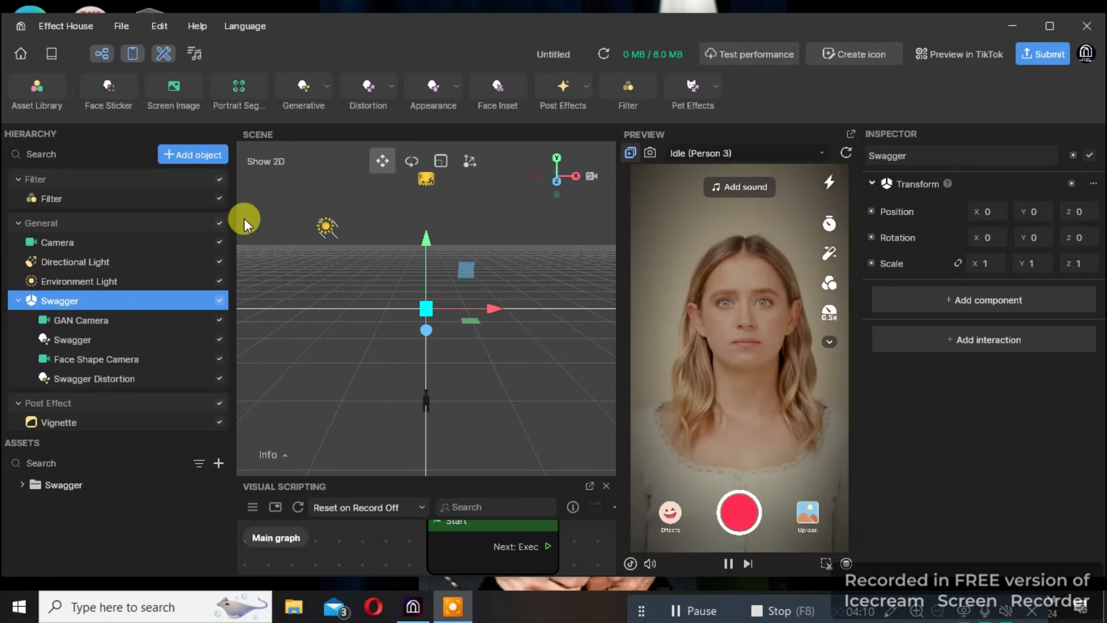
click(185, 159)
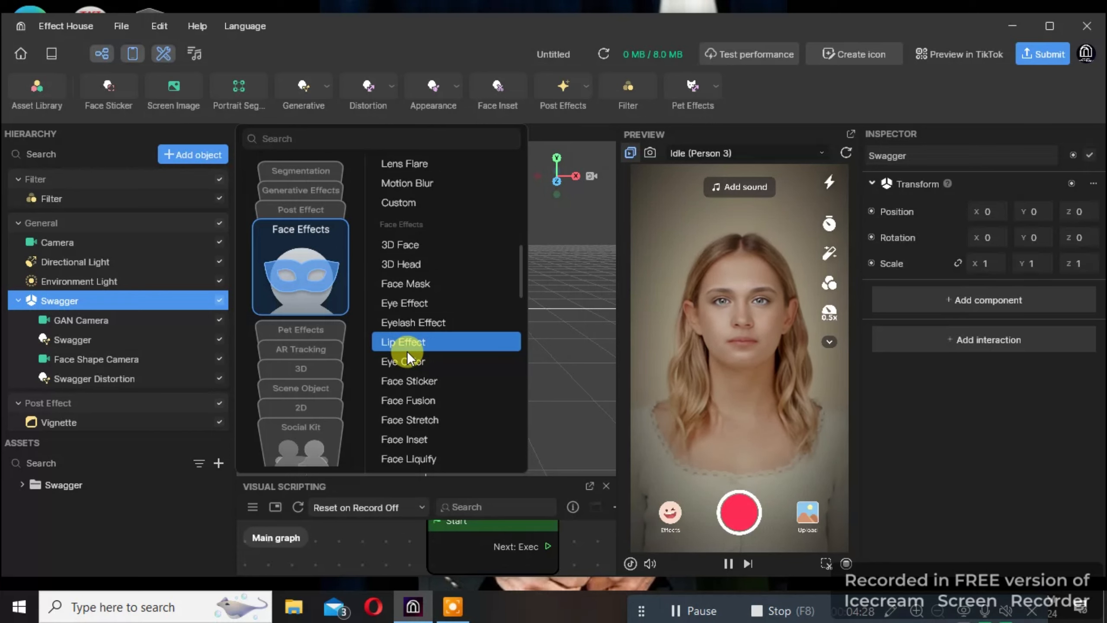
mouse_move(404, 303)
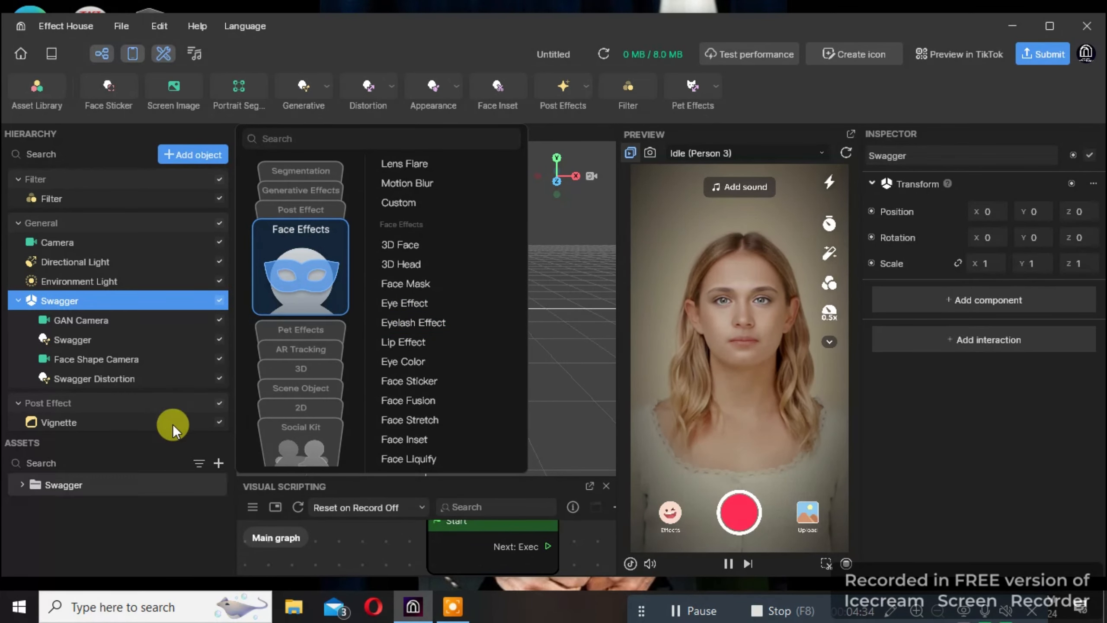
click(175, 483)
Step: Add a Green to Blue LUT Texture to the project's assets
click(219, 462)
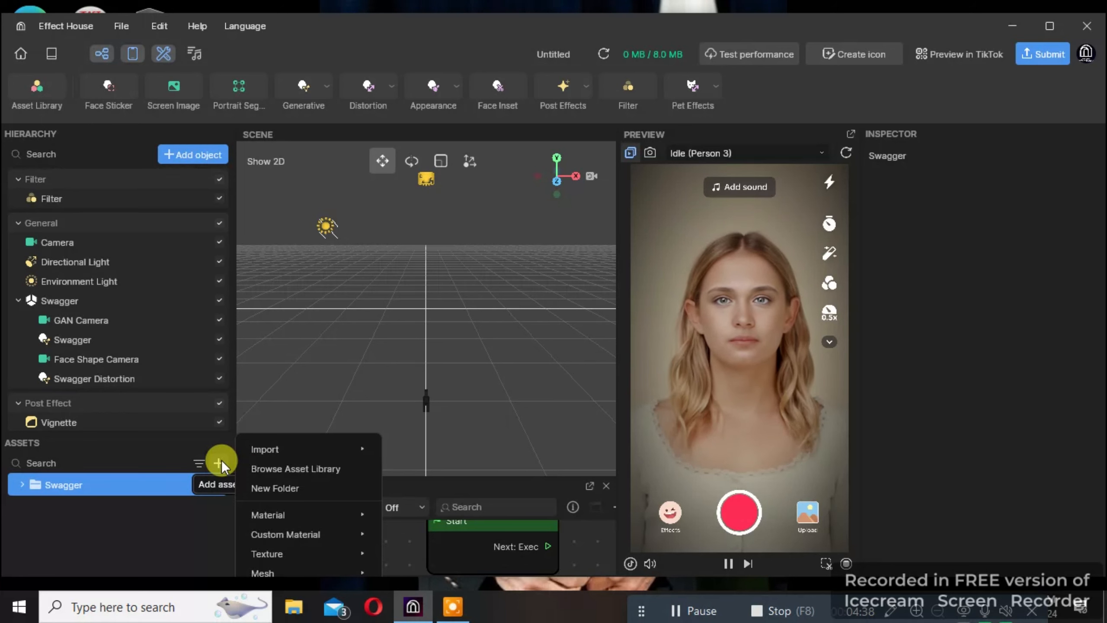
scroll(315, 557, down, 1)
mouse_move(315, 560)
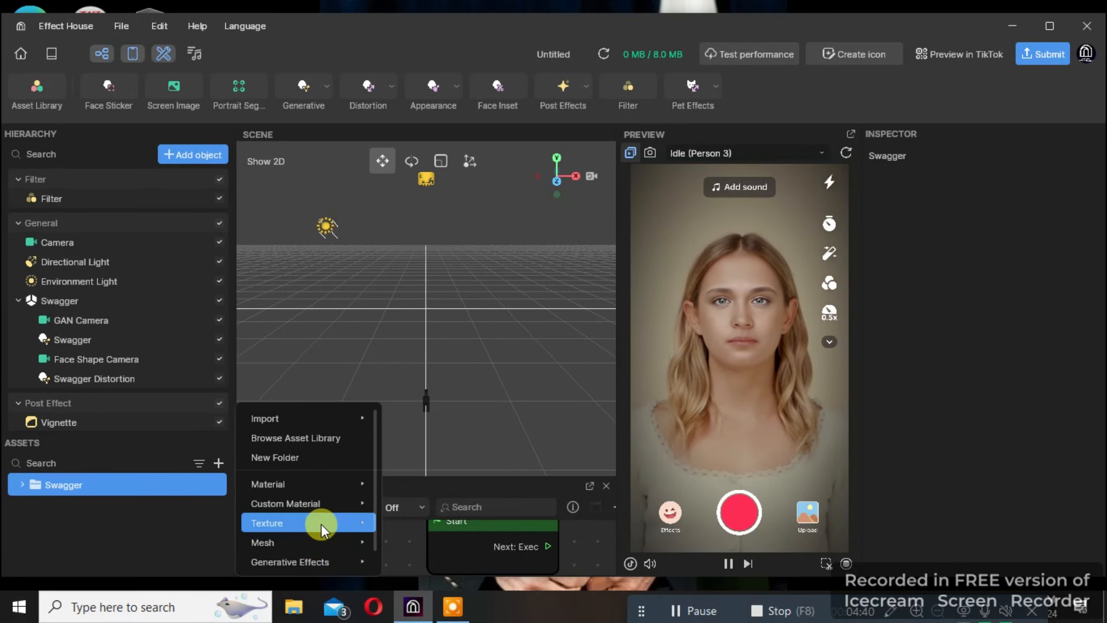
mouse_move(326, 520)
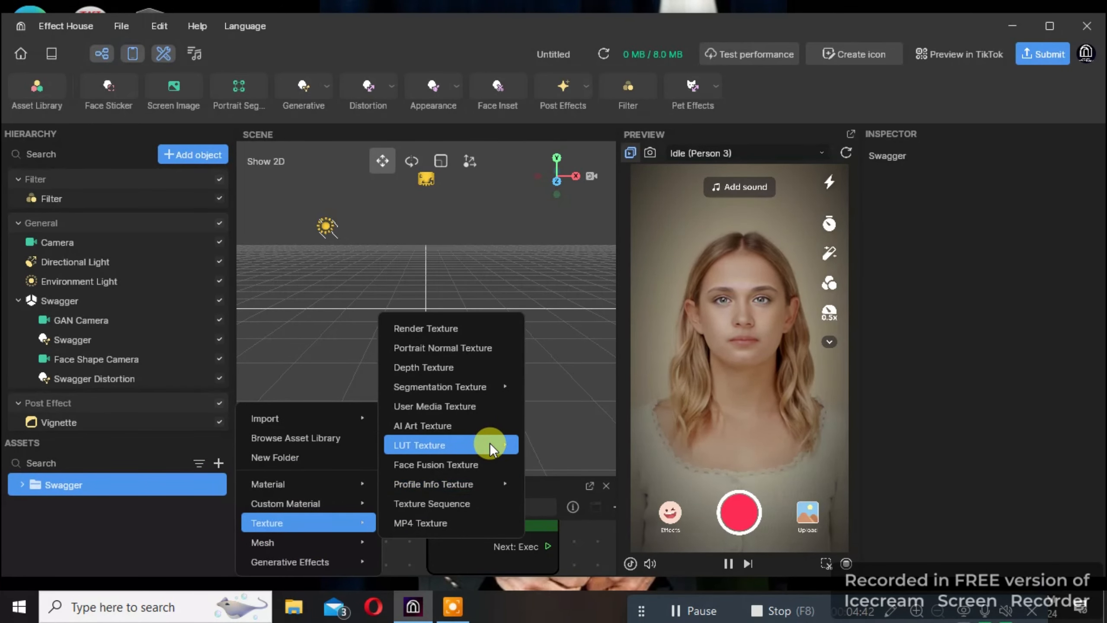
mouse_move(489, 443)
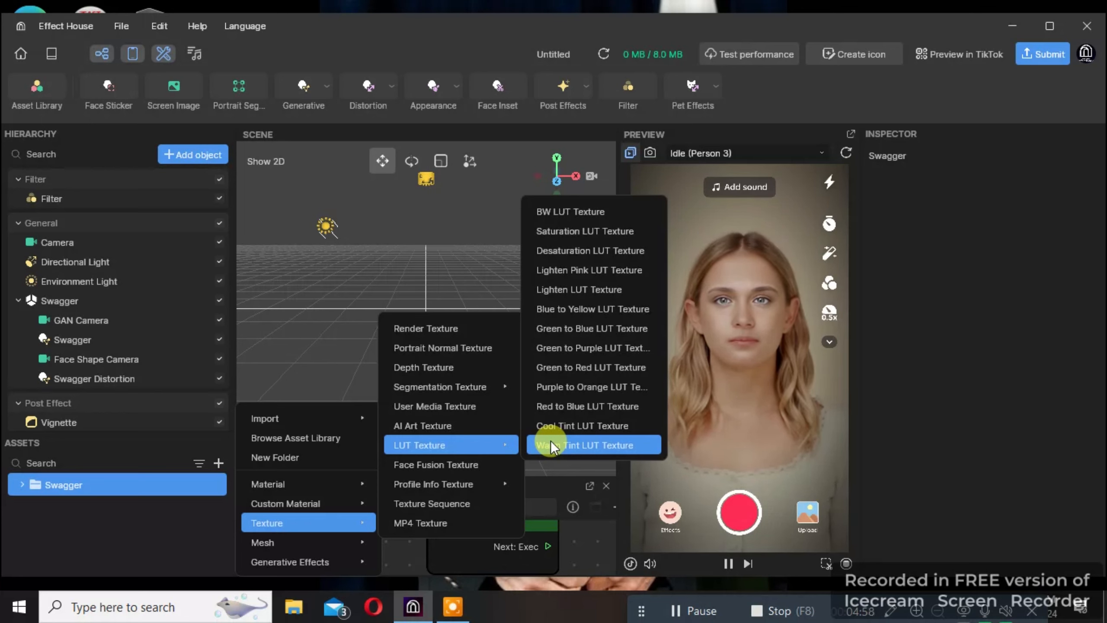
click(564, 438)
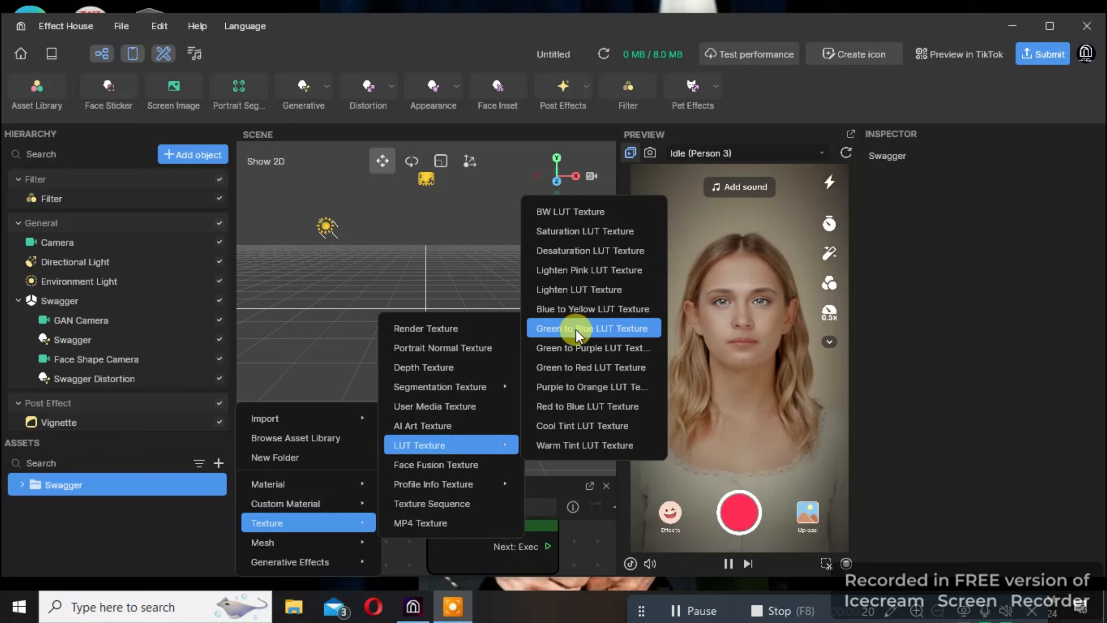
click(592, 332)
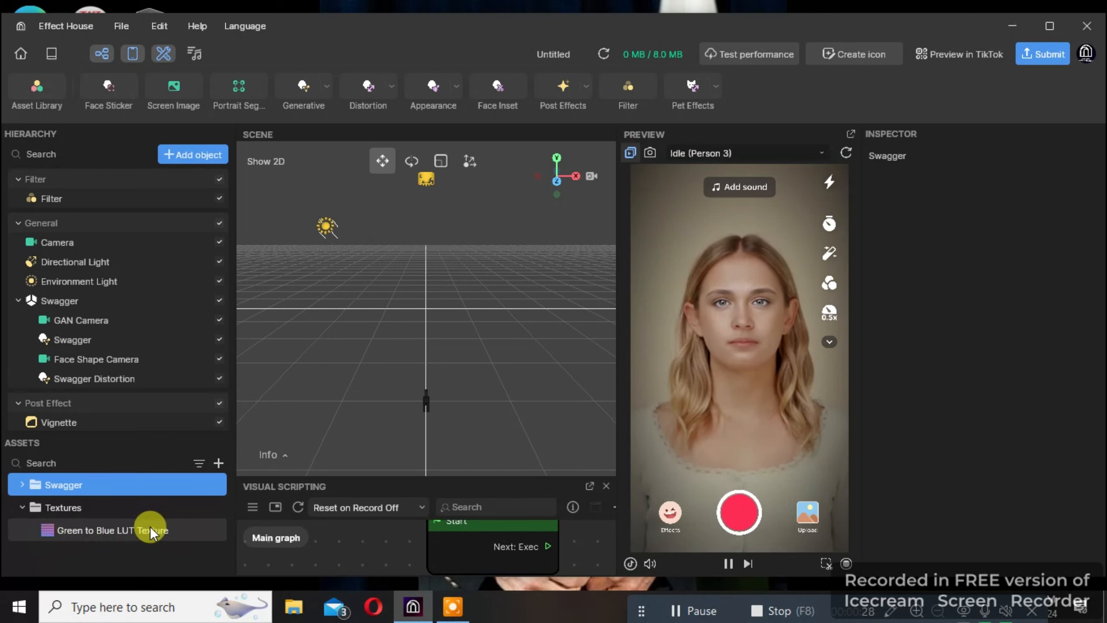
Step: Assign the Green to Blue LUT Texture as the Filter object's LUT texture
click(97, 198)
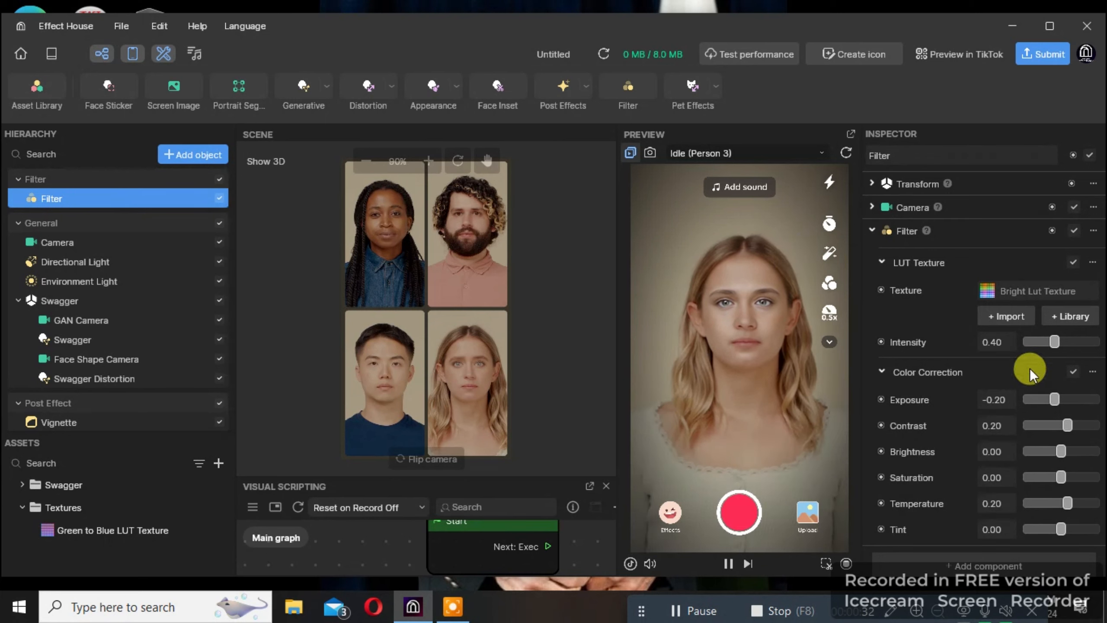
click(1024, 294)
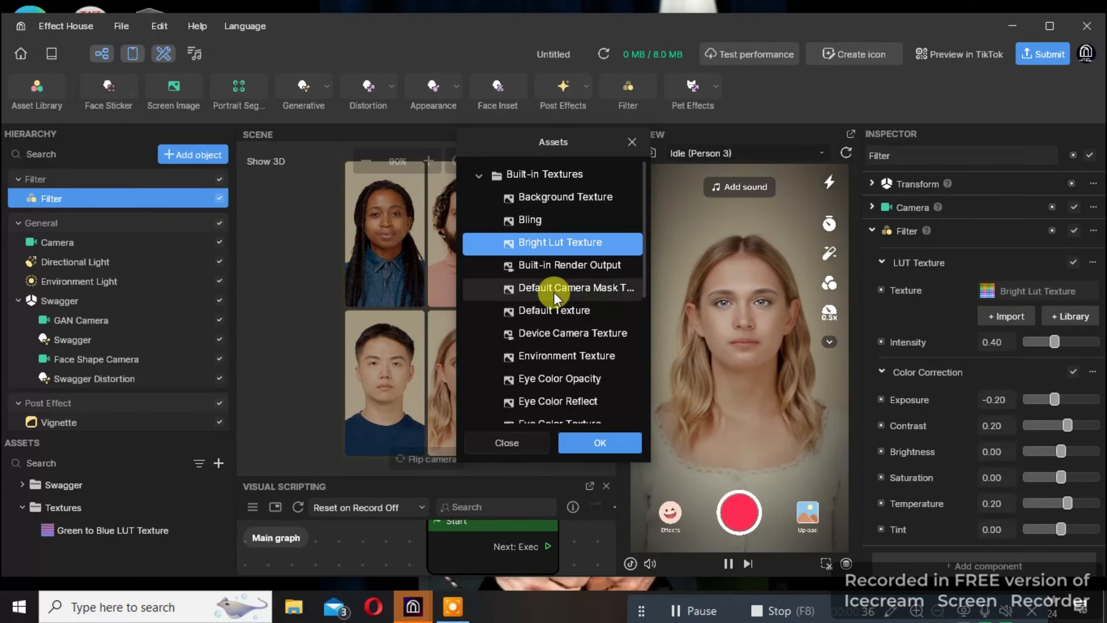
scroll(567, 291, down, 5)
scroll(570, 291, down, 2)
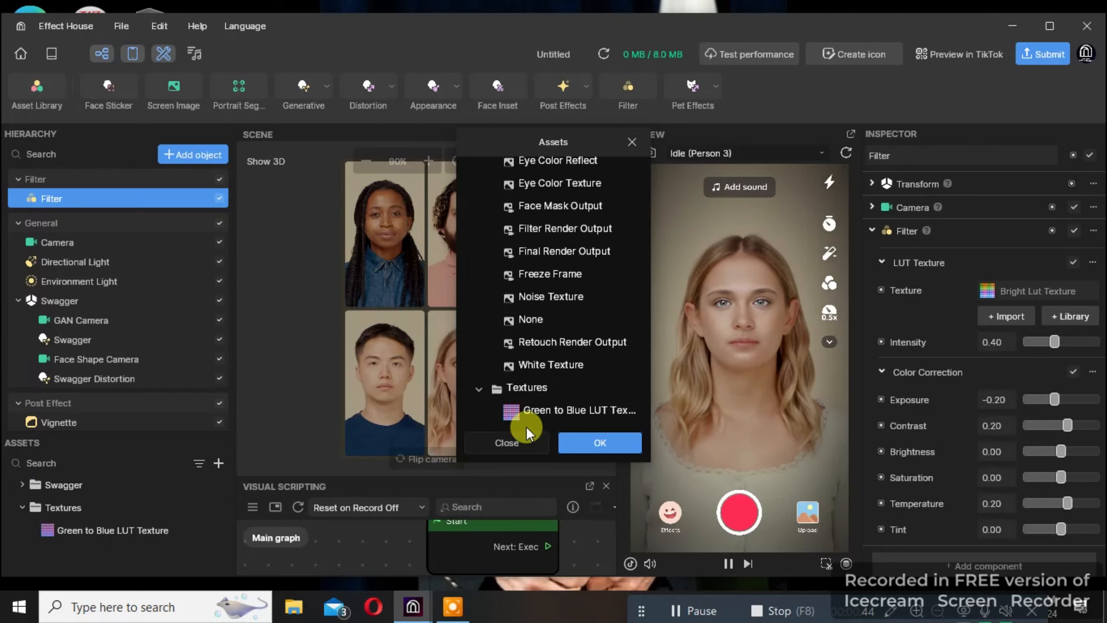
click(550, 409)
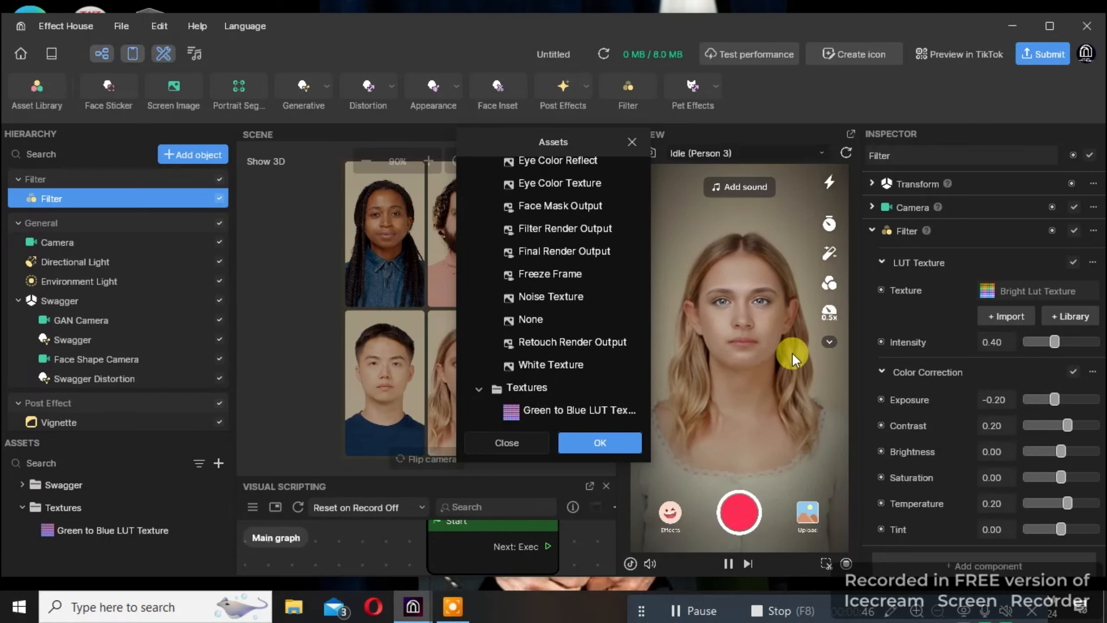
click(608, 449)
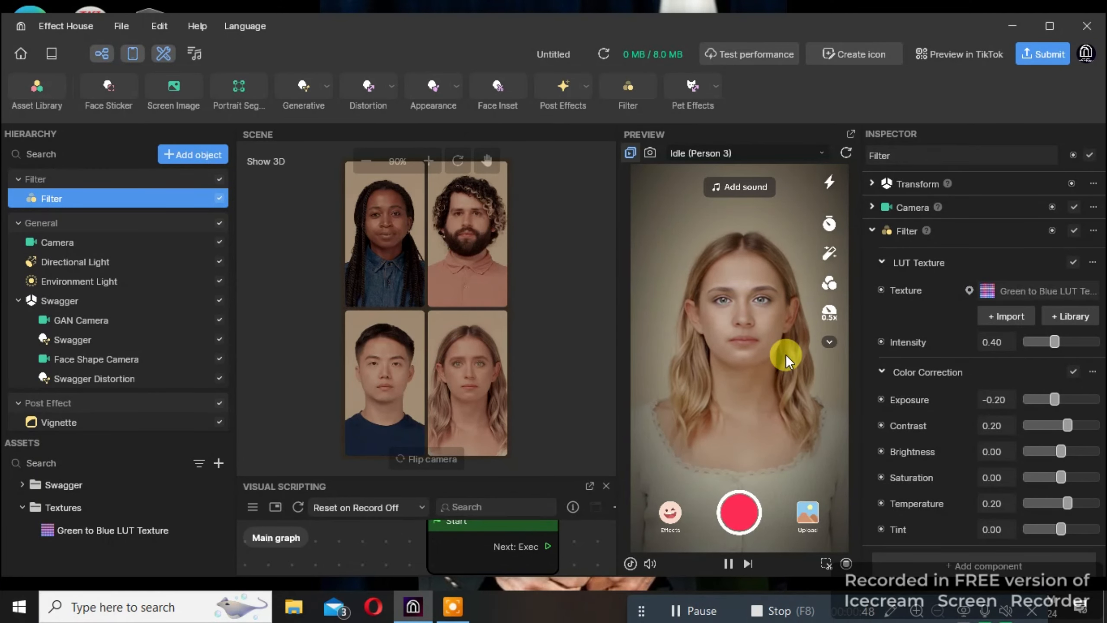
Step: Check the effect in the preview and inspect the Green to Blue LUT Texture asset, ending back at the Filter's settings
click(753, 465)
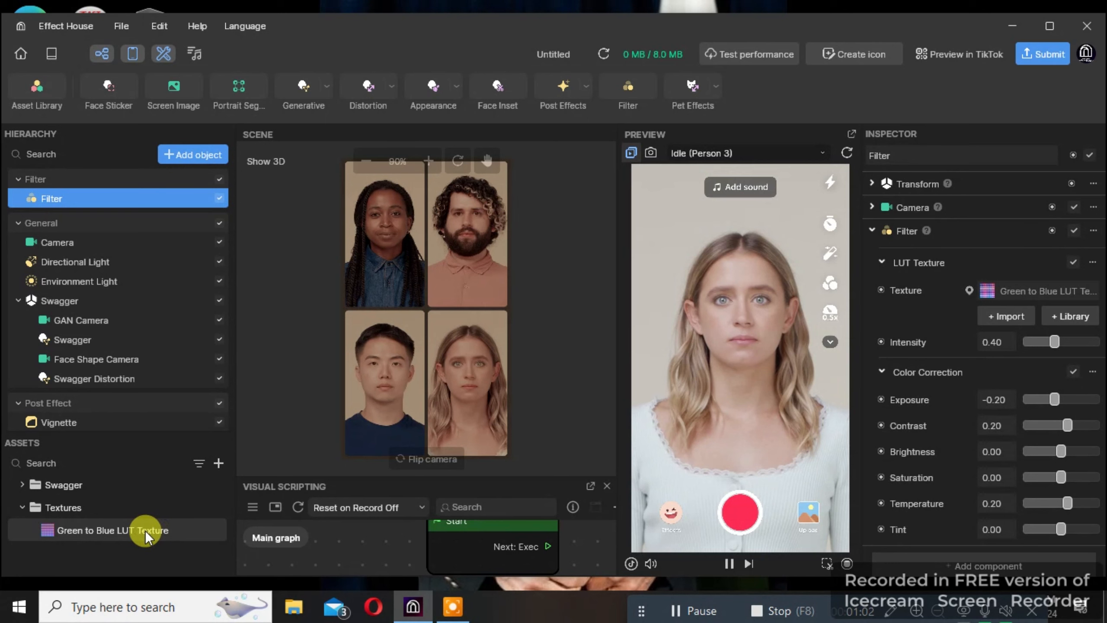
click(151, 527)
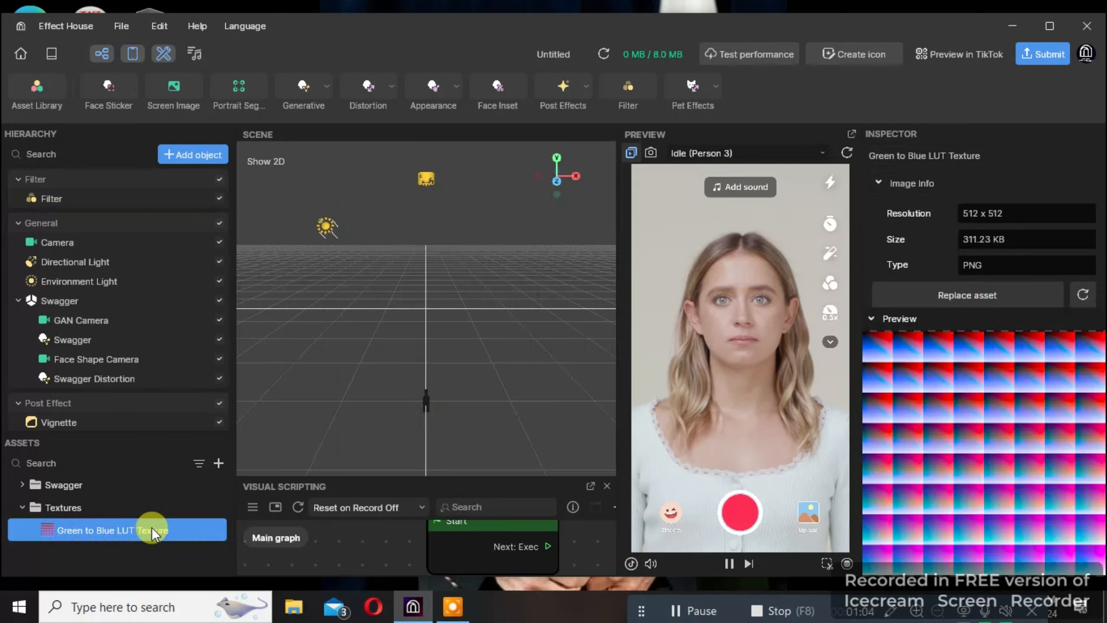
right_click(151, 527)
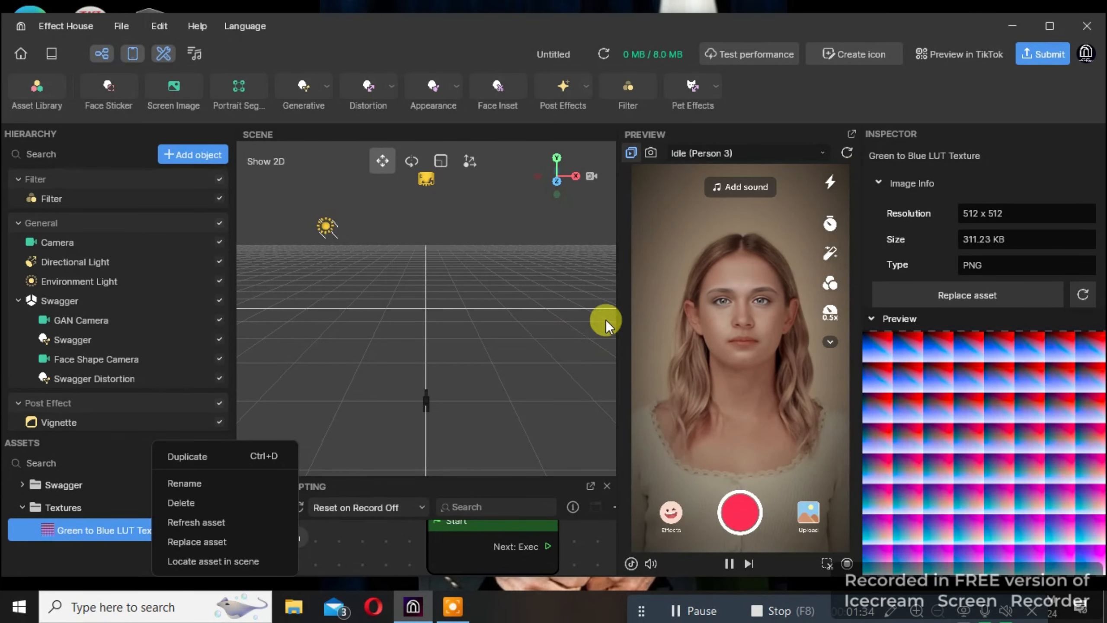
click(121, 200)
click(121, 201)
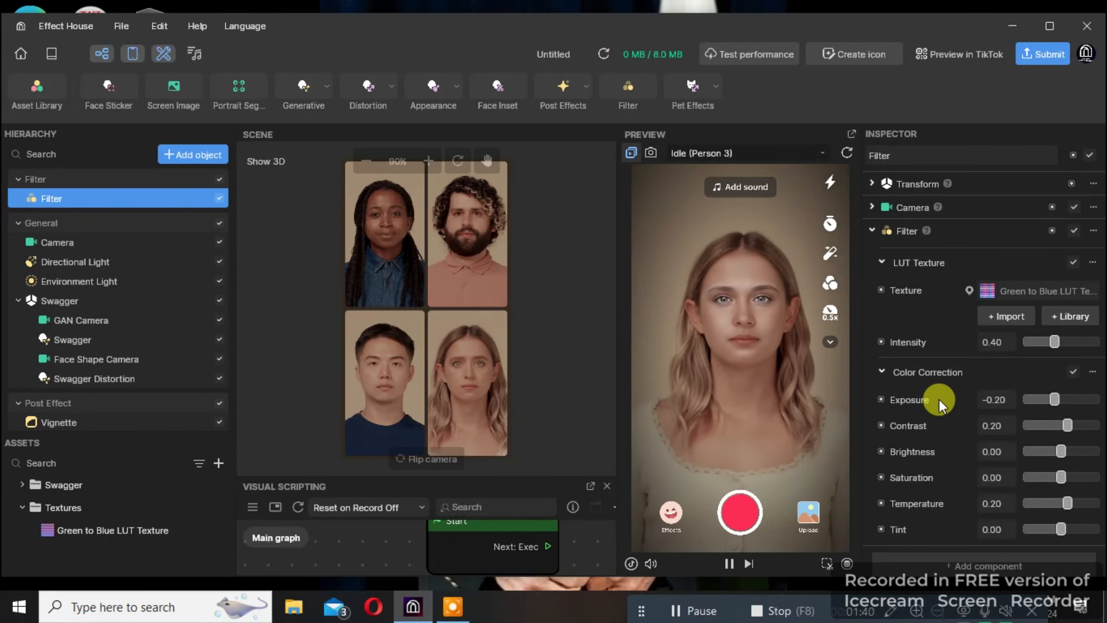
Step: Browse the Asset Library's Filters category, looking through all filters and the Natural, Film and Dreamy groups
click(42, 85)
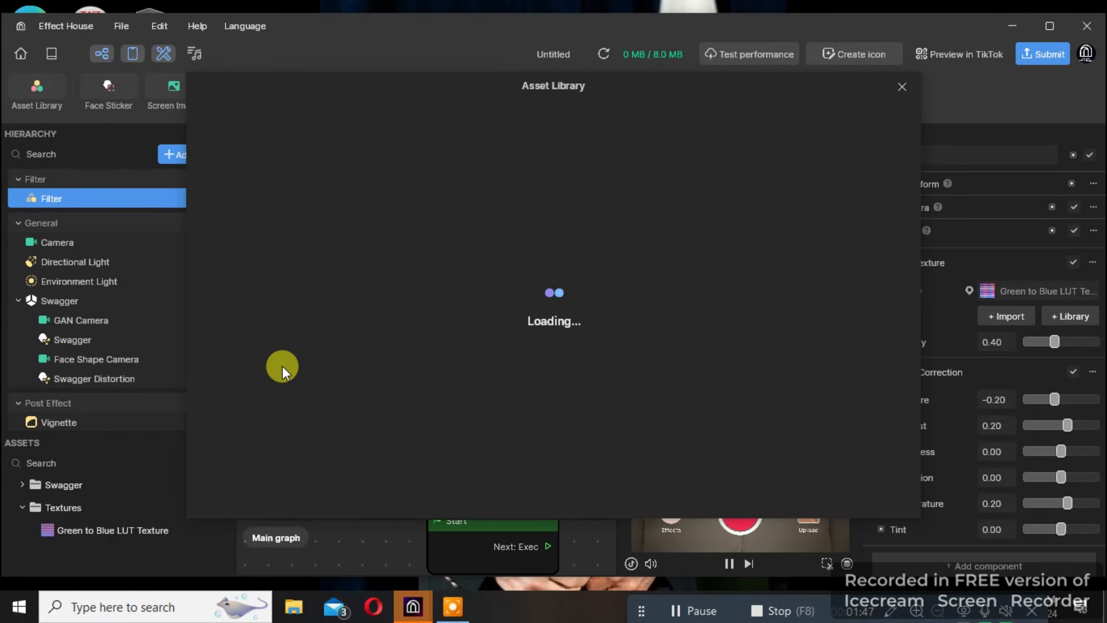
click(229, 357)
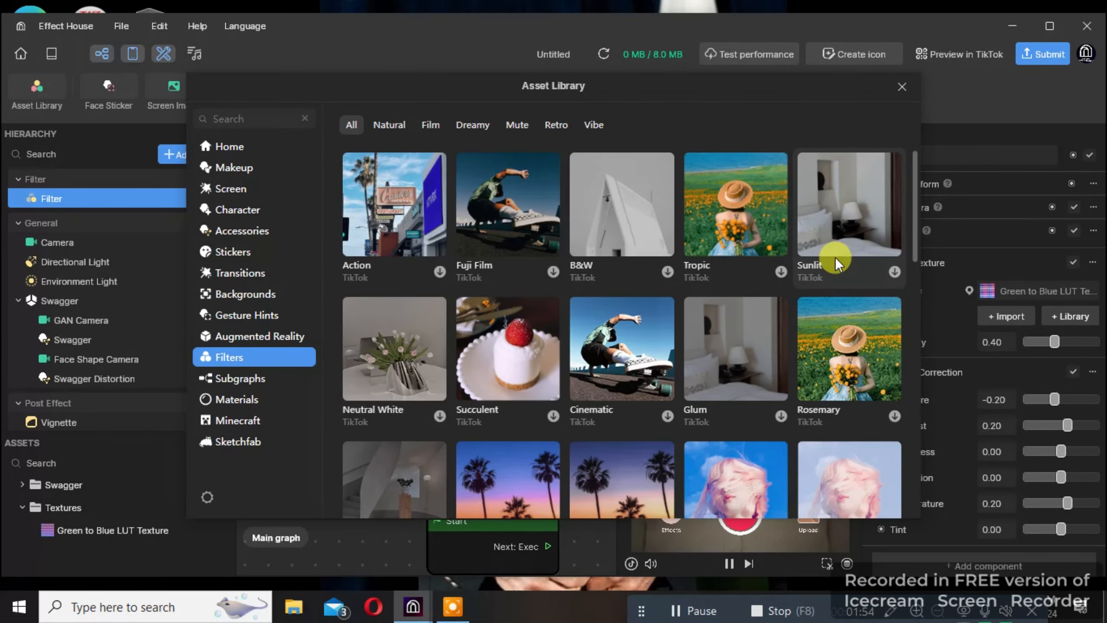
scroll(822, 388, down, 3)
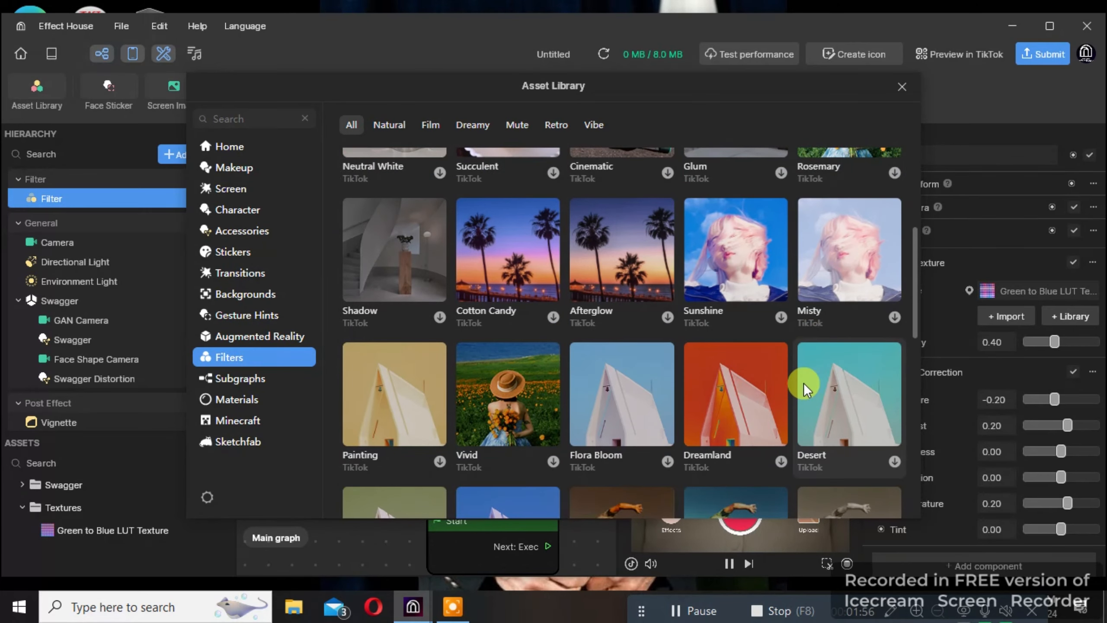
scroll(804, 382, down, 10)
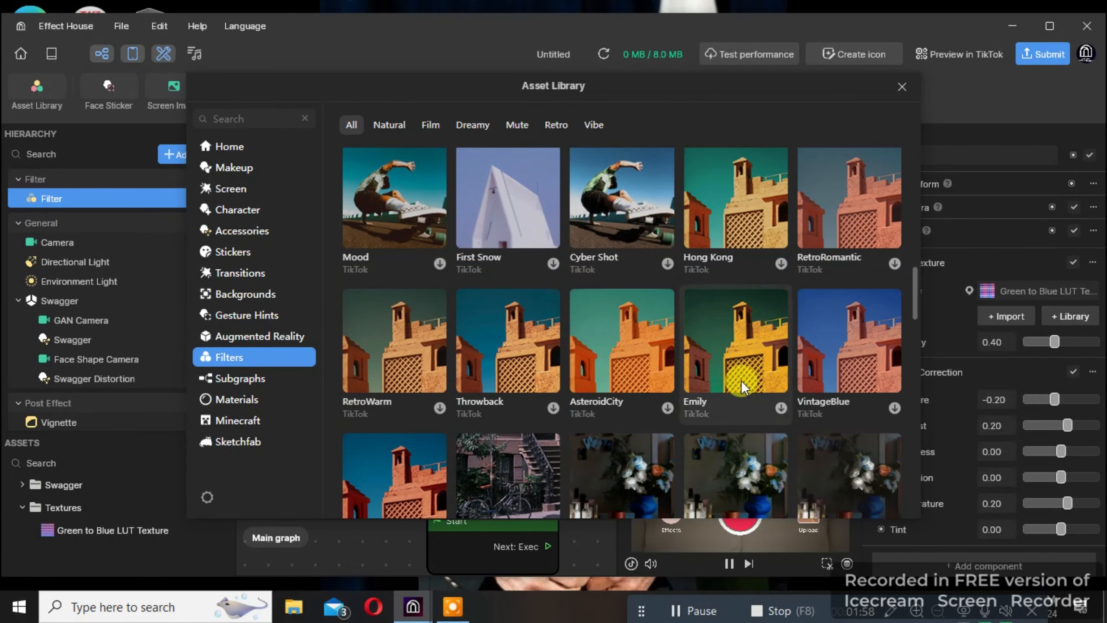
scroll(741, 380, down, 5)
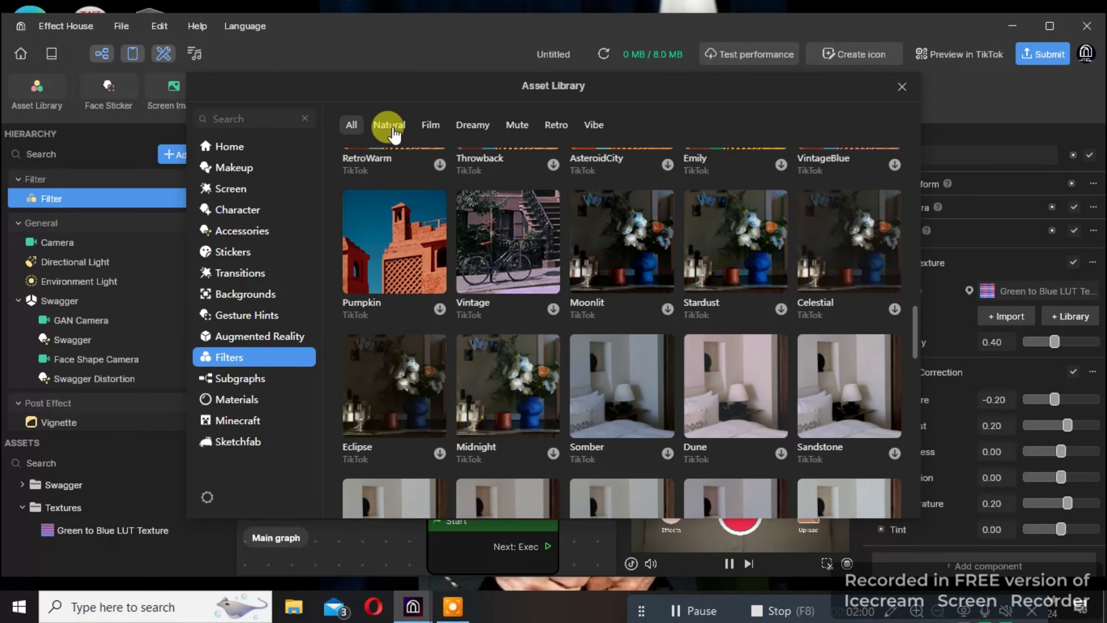
click(388, 124)
click(427, 125)
click(462, 127)
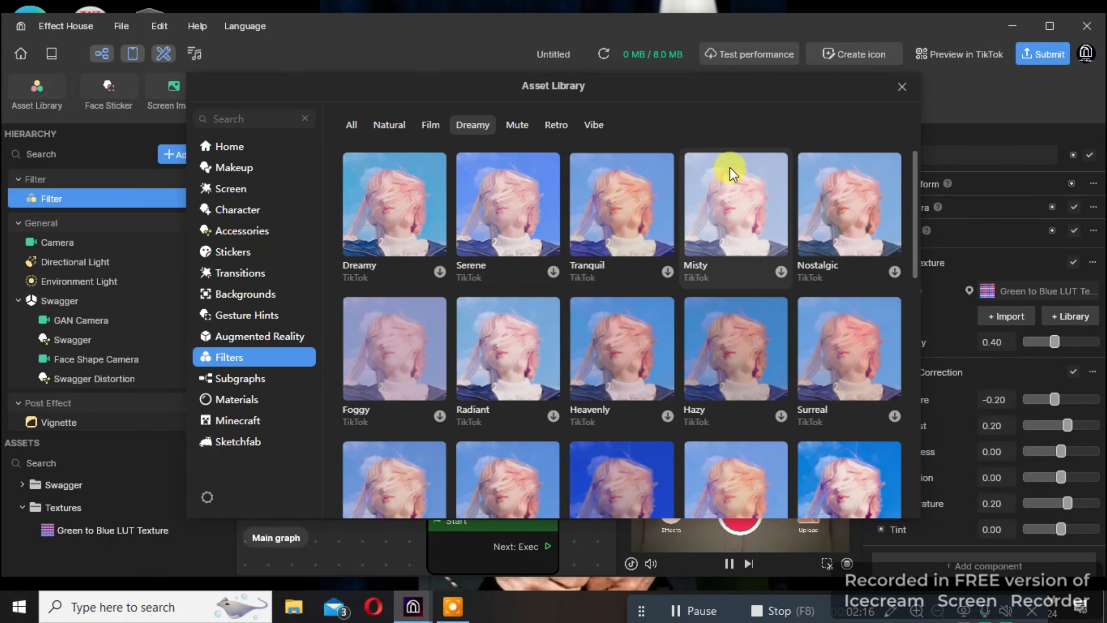
click(379, 127)
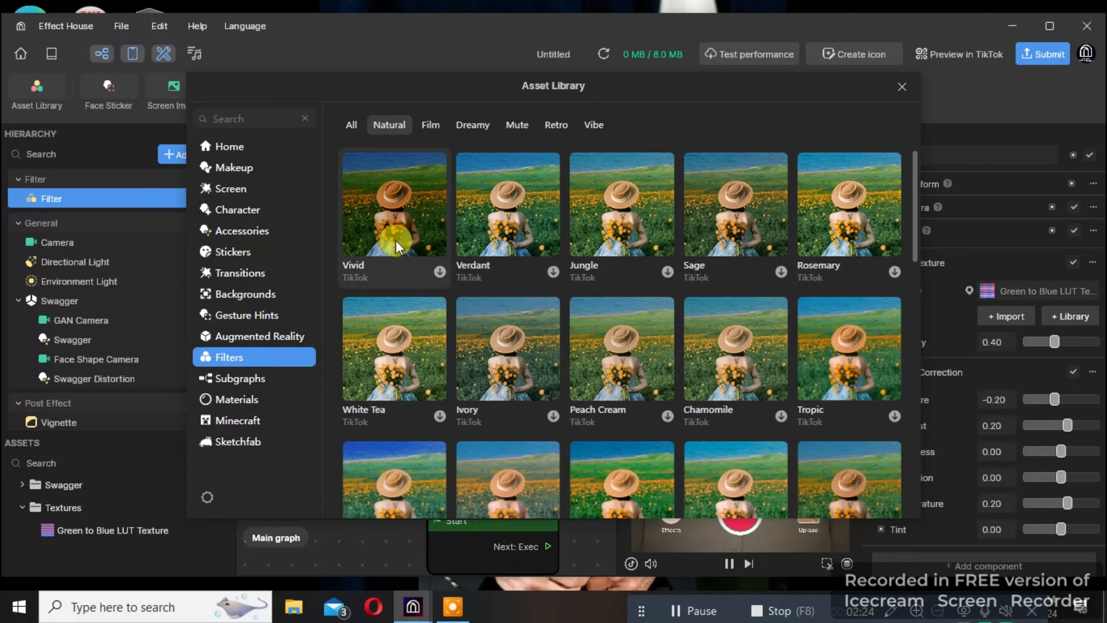
click(898, 84)
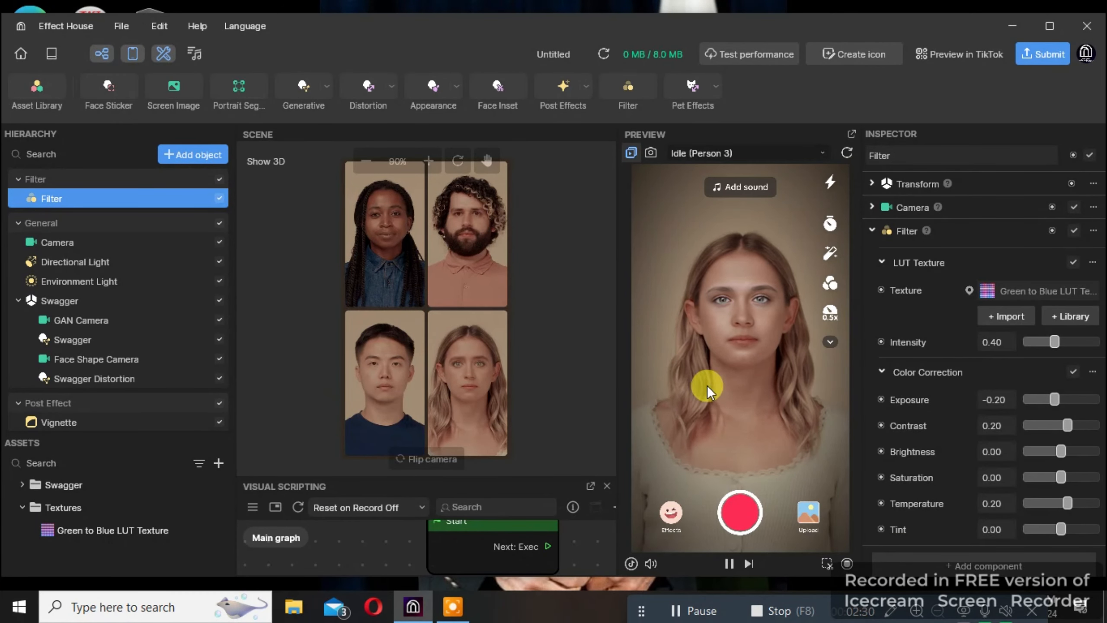
Step: Disable the parent Swagger object in the scene hierarchy
click(218, 321)
click(74, 317)
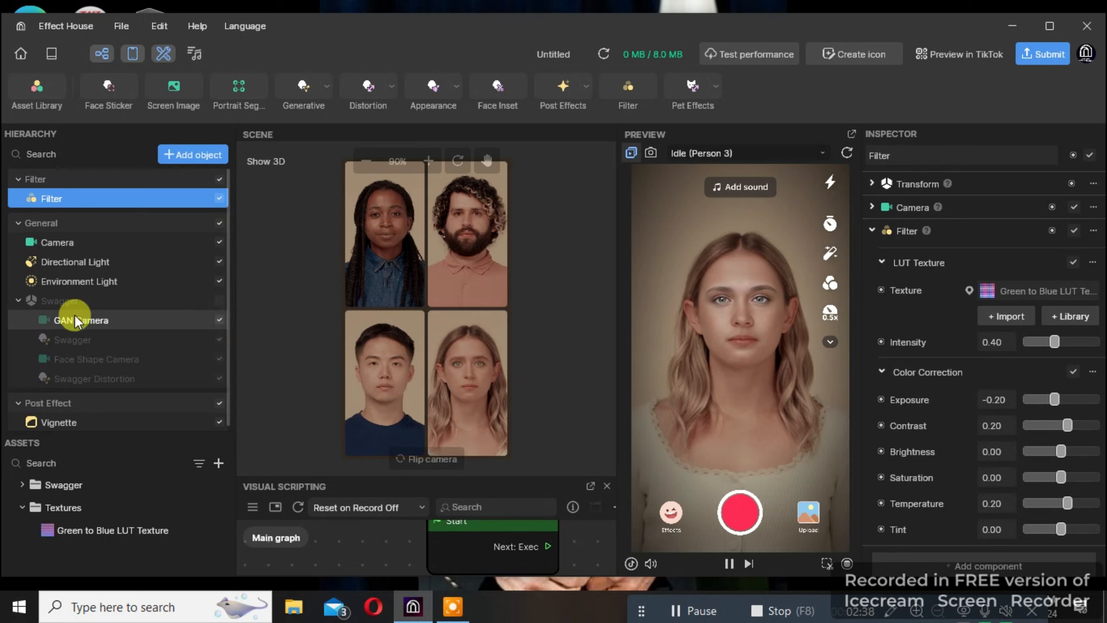
click(219, 300)
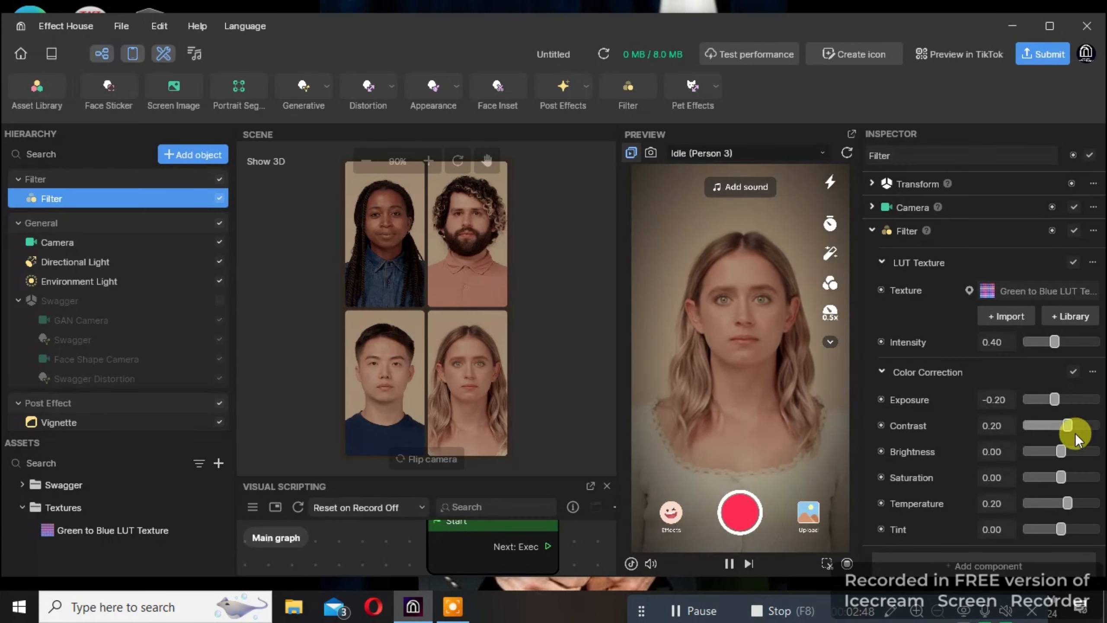
Step: Set the filter's color correction to exposure -0.30, saturation -0.30 and contrast 0.70, trying a higher tint and resetting it to 0.00
click(1061, 396)
drag(1073, 396, 1049, 397)
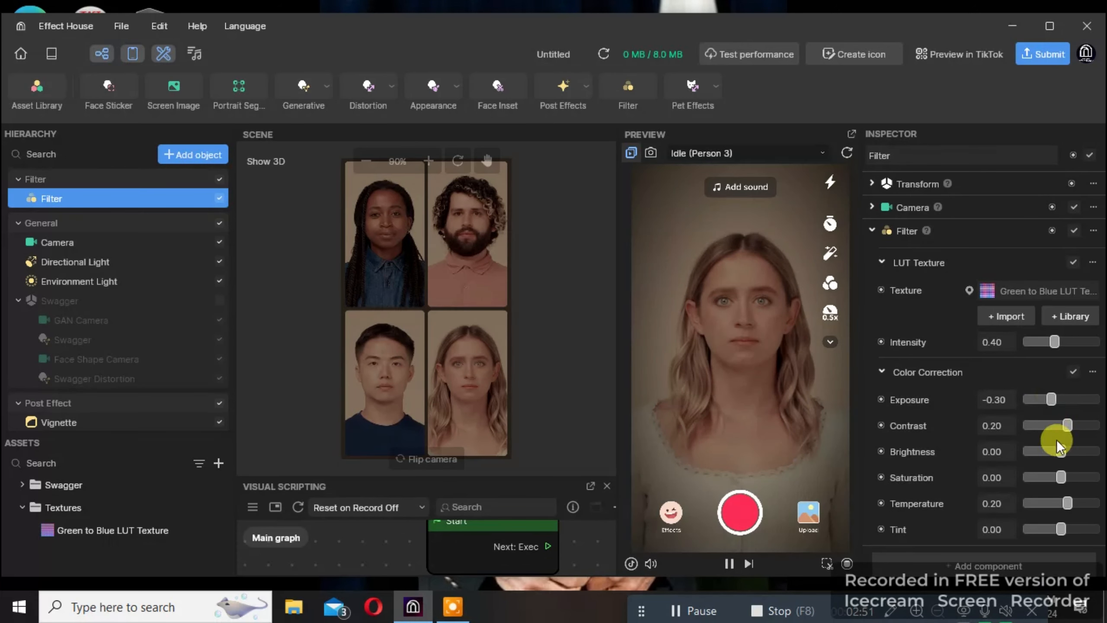
click(1051, 477)
click(1084, 426)
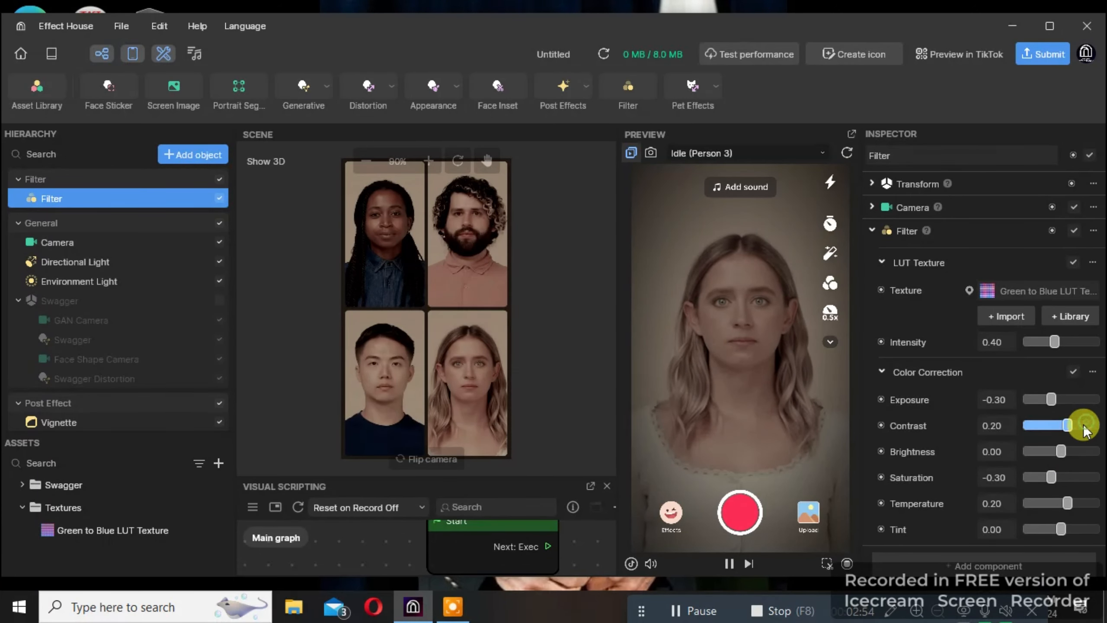
click(1071, 530)
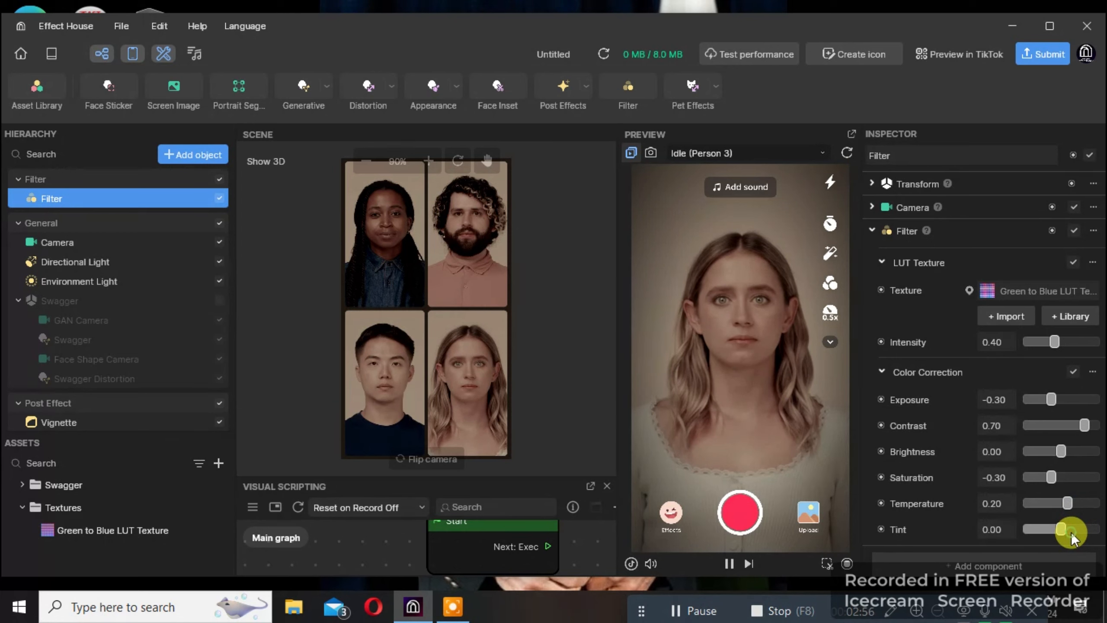
click(1060, 529)
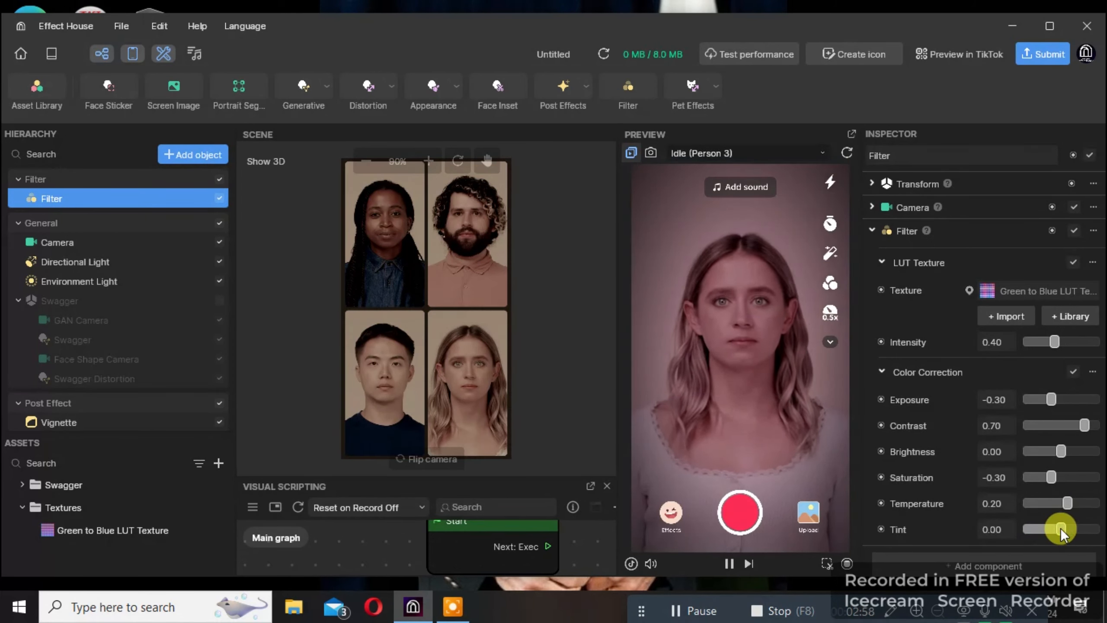